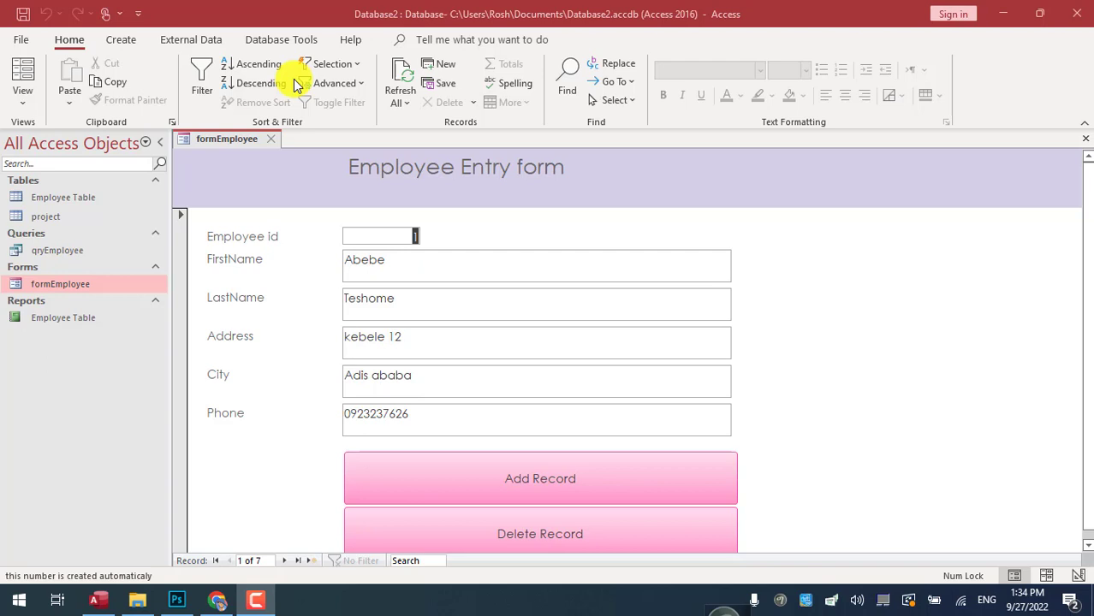
# Step: Close the formEmployee form and bring up the commands for creating new database objects
pyautogui.click(86, 250)
pyautogui.click(73, 218)
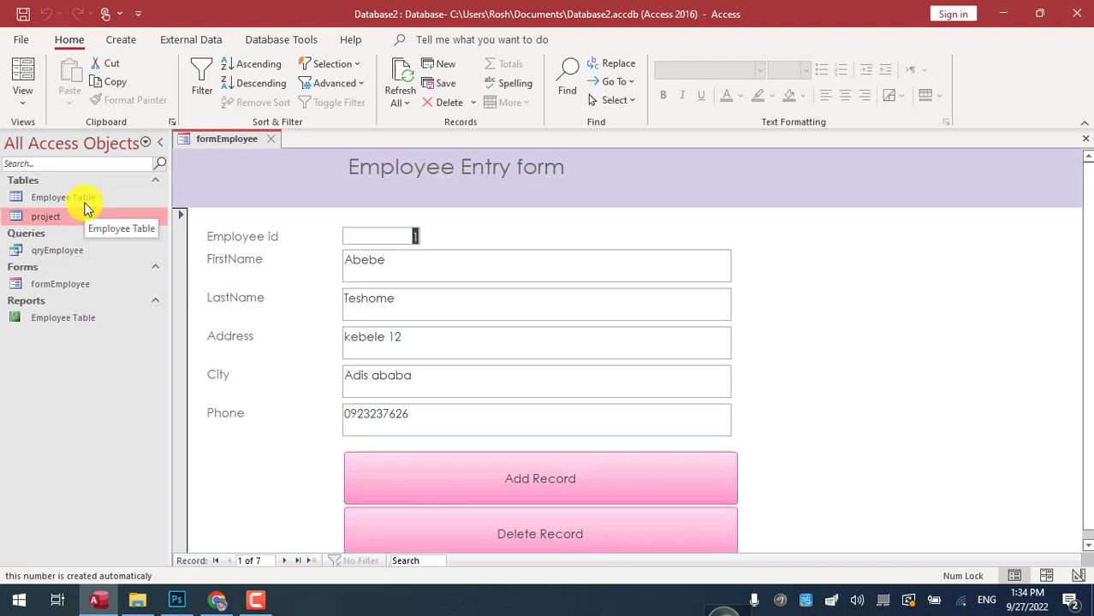
pyautogui.click(272, 138)
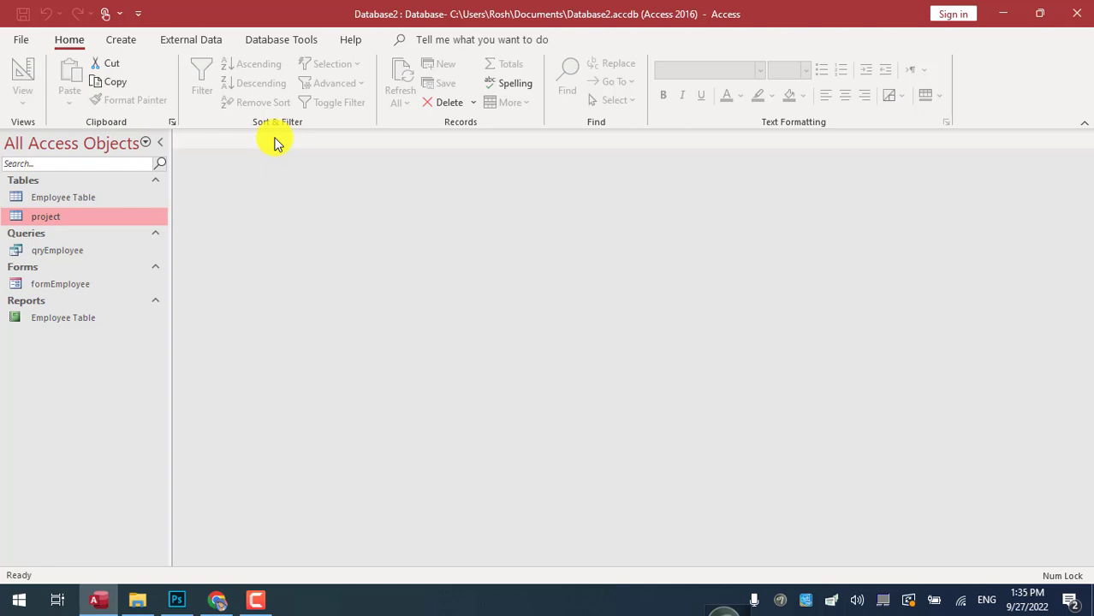
pyautogui.click(121, 40)
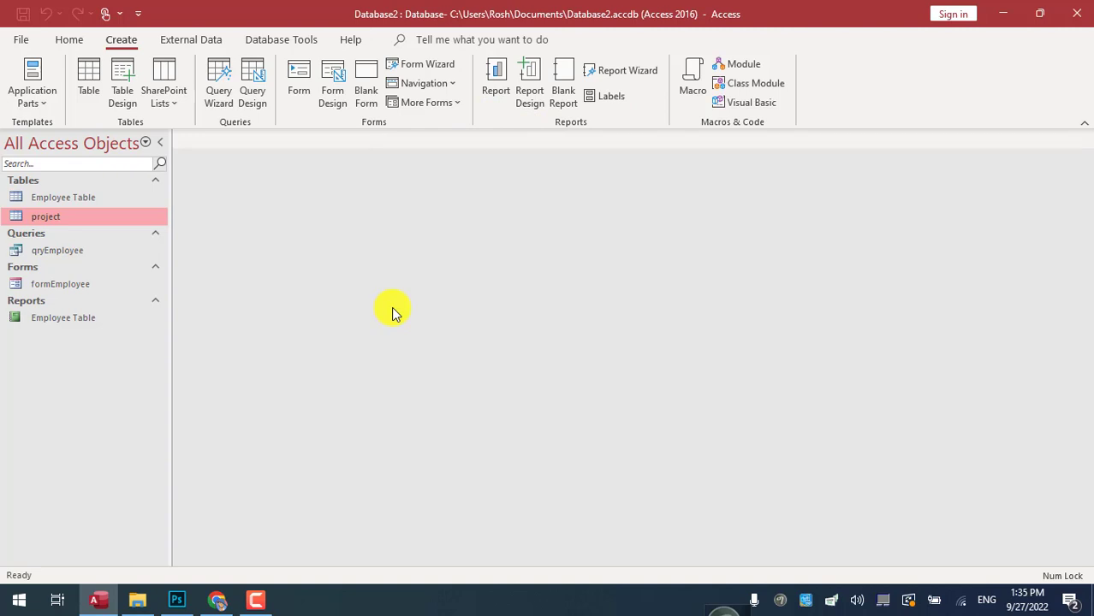
pyautogui.click(65, 198)
pyautogui.click(58, 217)
pyautogui.click(78, 198)
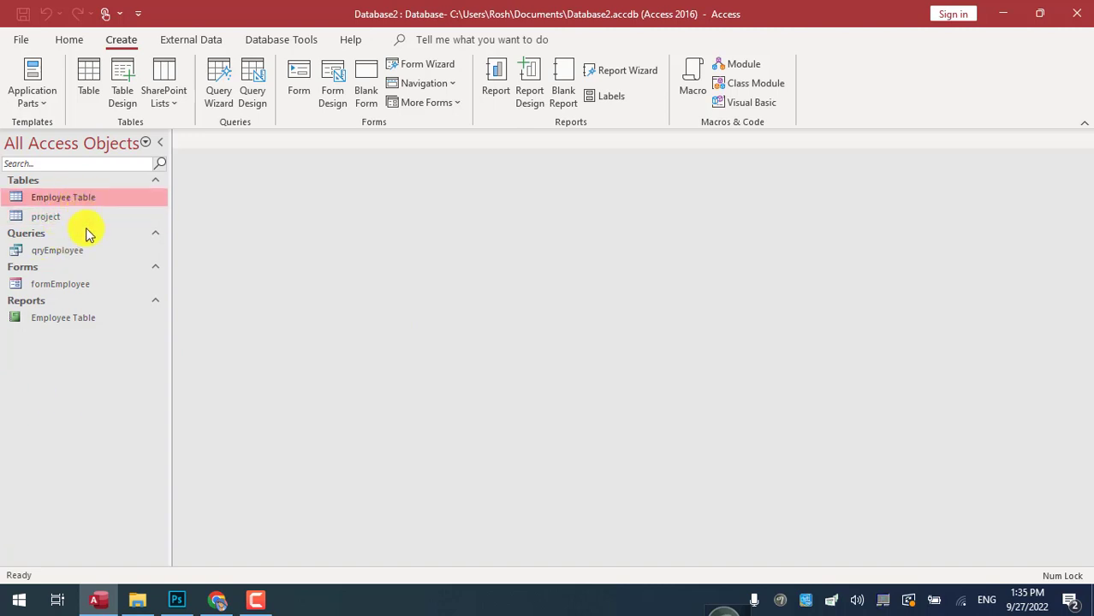
pyautogui.click(63, 255)
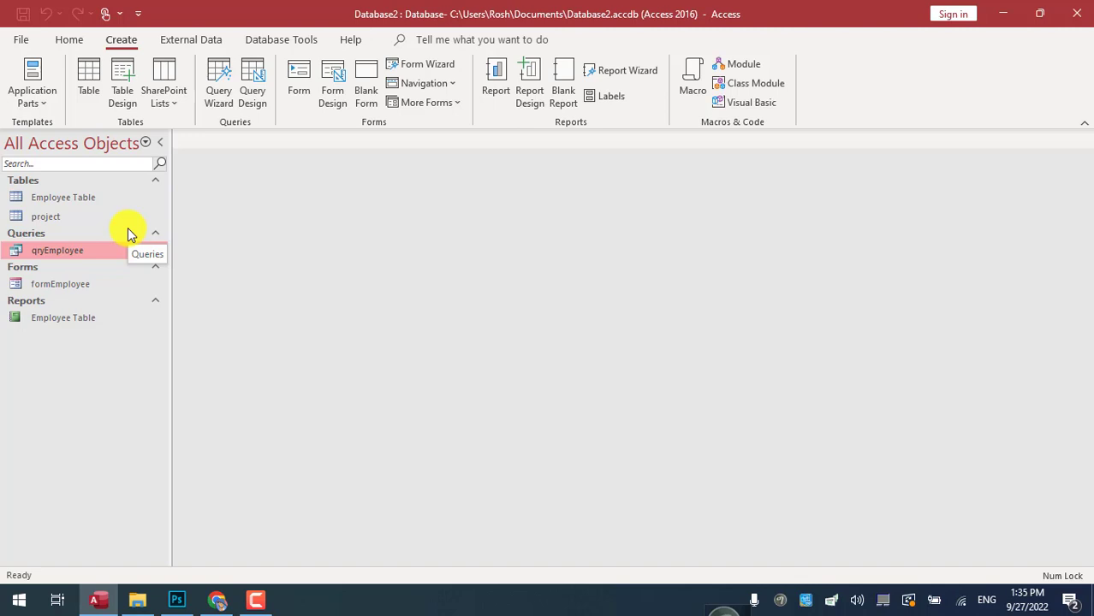
pyautogui.click(57, 201)
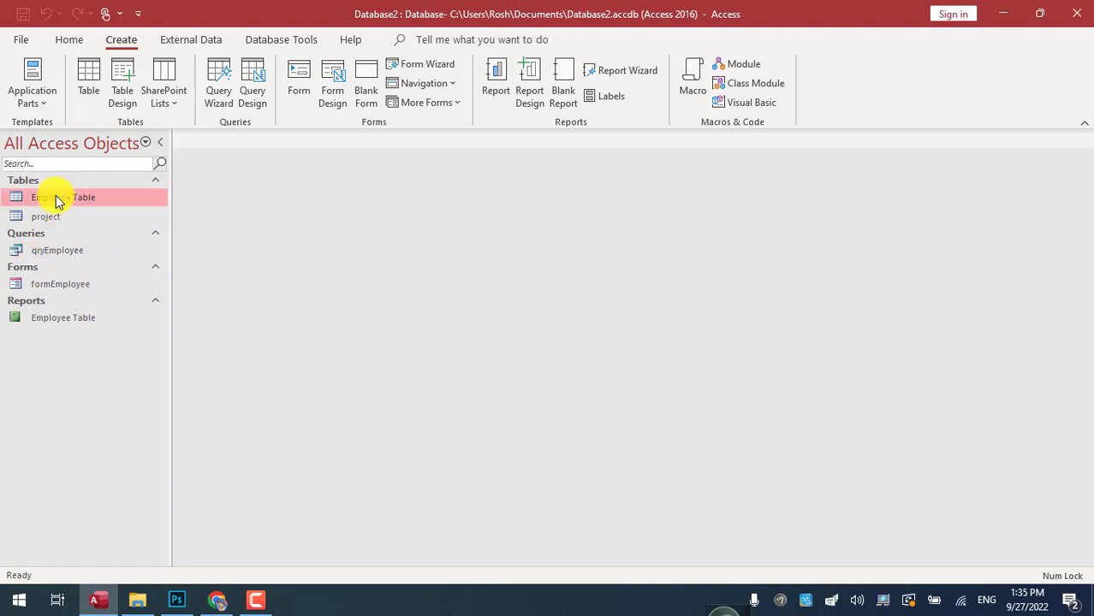
pyautogui.click(49, 218)
pyautogui.click(61, 250)
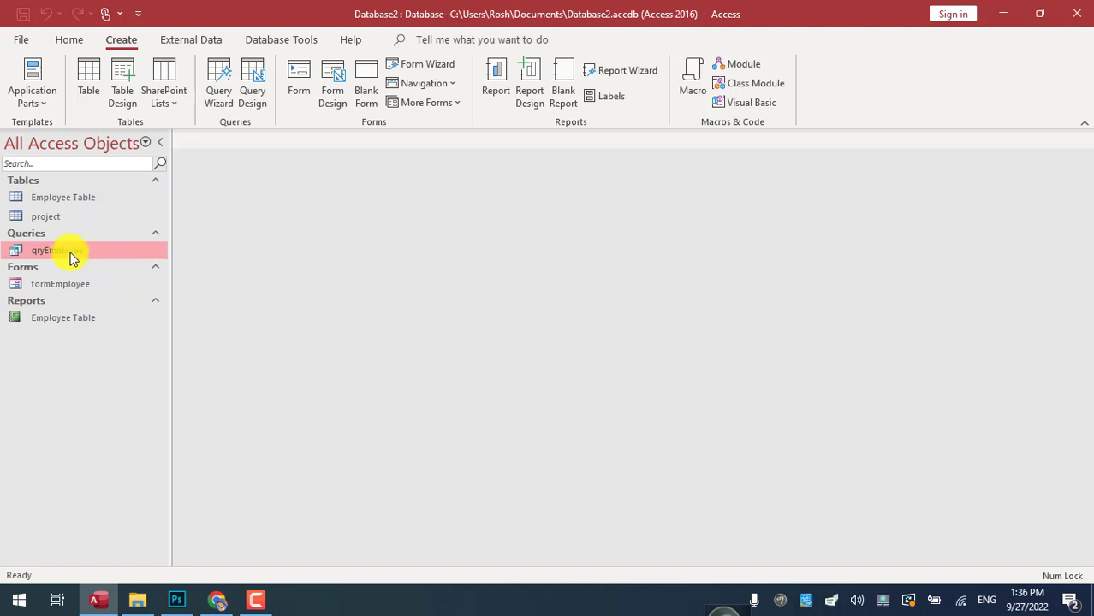
pyautogui.click(71, 222)
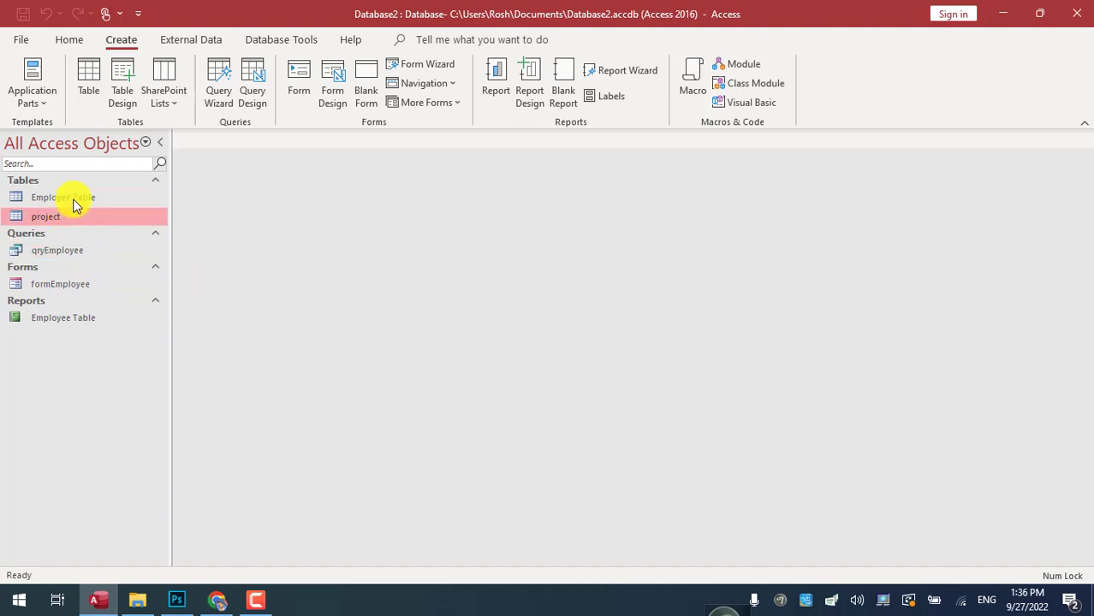
pyautogui.click(73, 202)
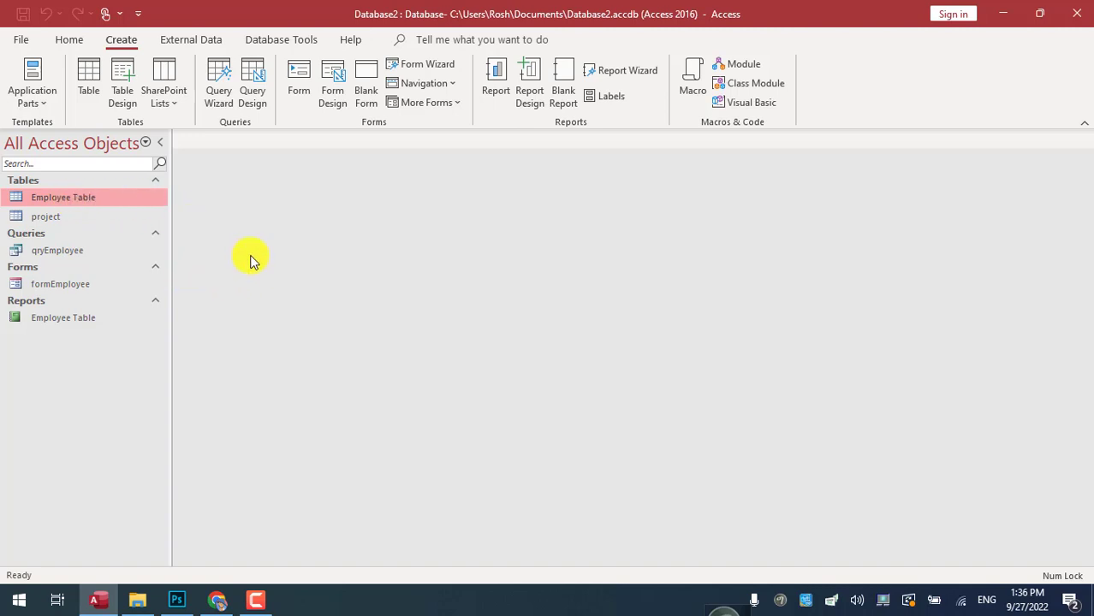
pyautogui.click(74, 215)
pyautogui.click(75, 200)
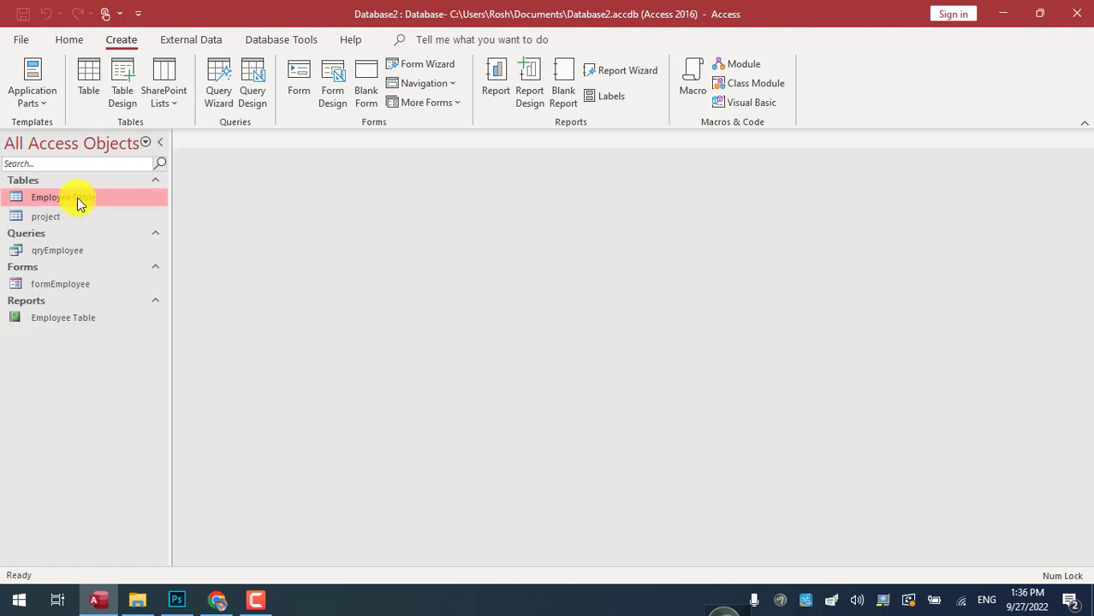
# Step: Start the Report Wizard and choose the Employee Table as the source of the report's fields
pyautogui.click(67, 253)
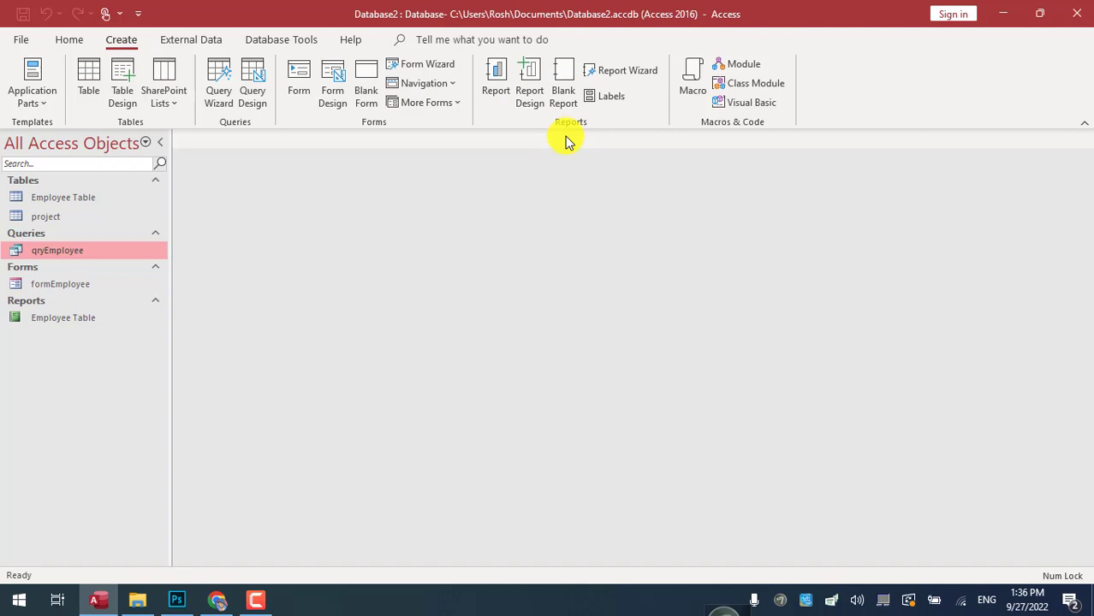
pyautogui.click(617, 73)
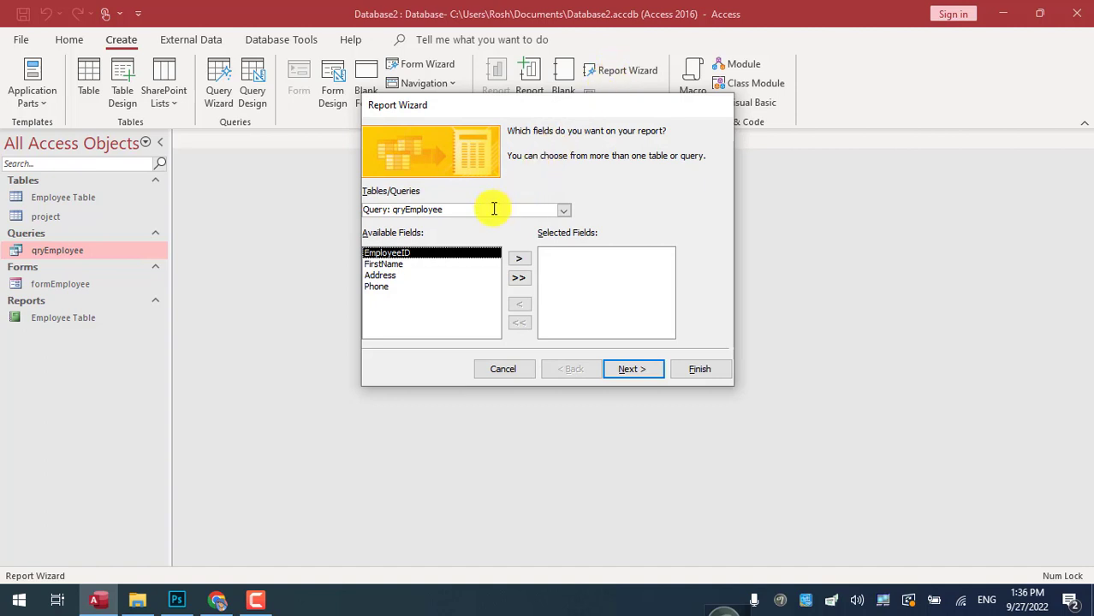
pyautogui.click(569, 215)
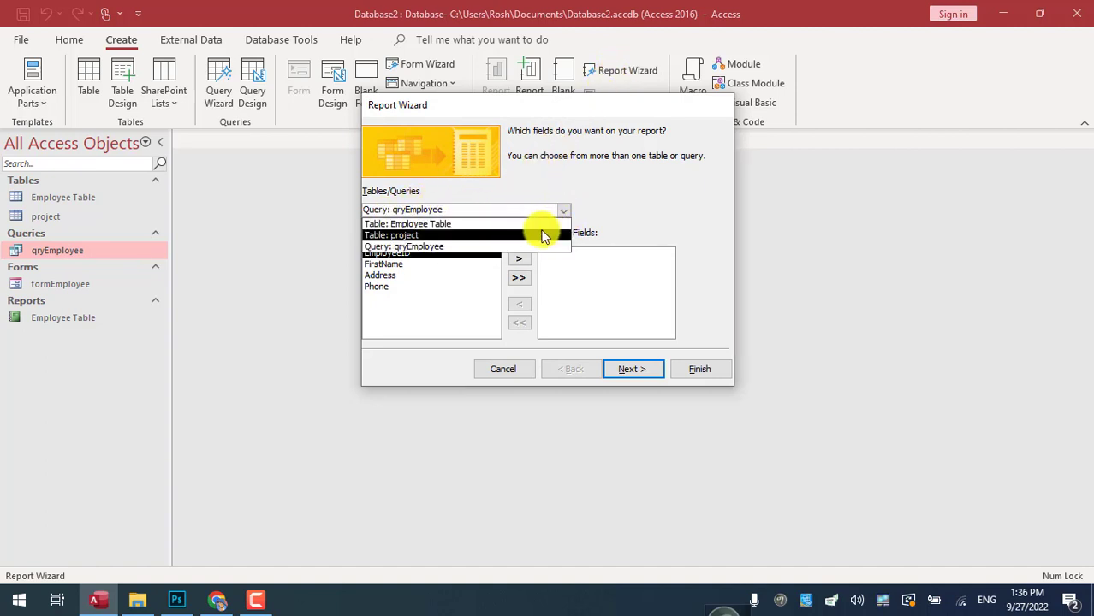
pyautogui.click(414, 226)
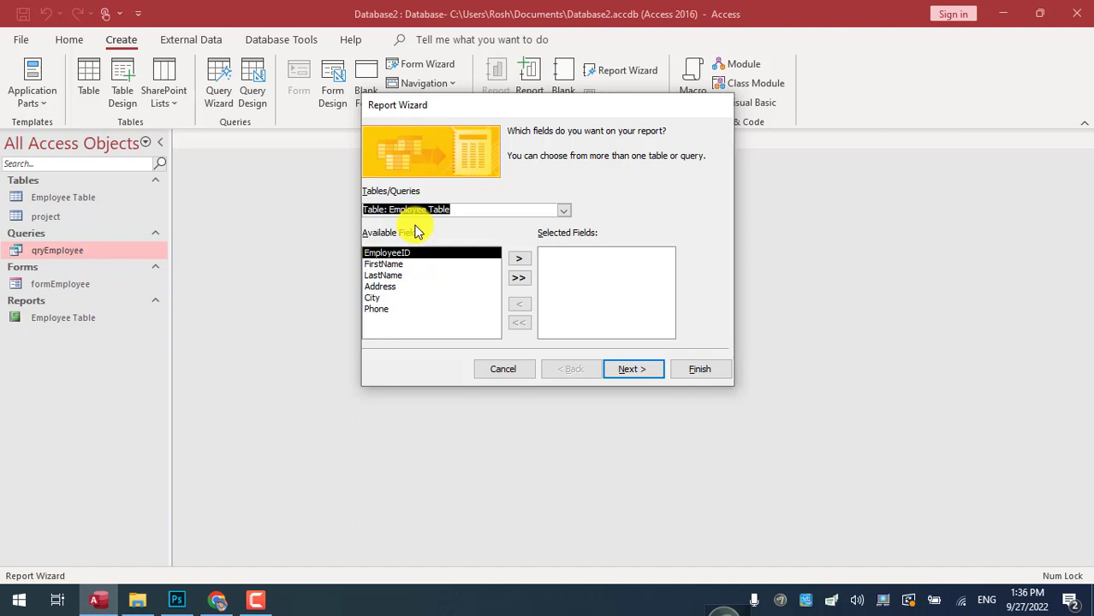
# Step: Add the EmployeeID, FirstName, LastName, Address and Phone fields to the report, leaving out City
pyautogui.click(521, 261)
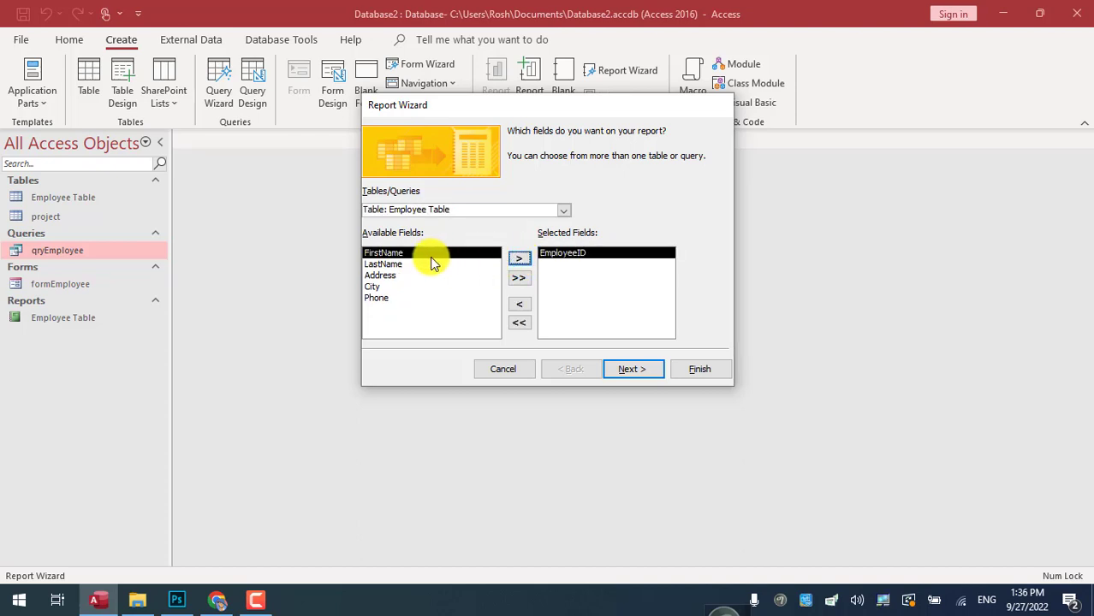
pyautogui.click(521, 261)
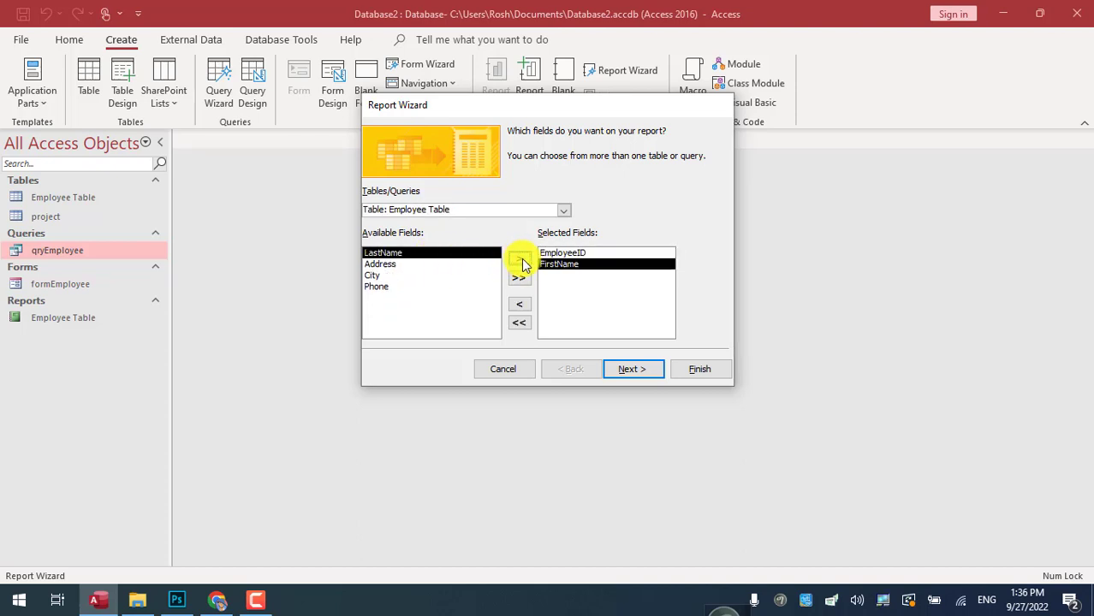
pyautogui.click(521, 260)
pyautogui.click(519, 260)
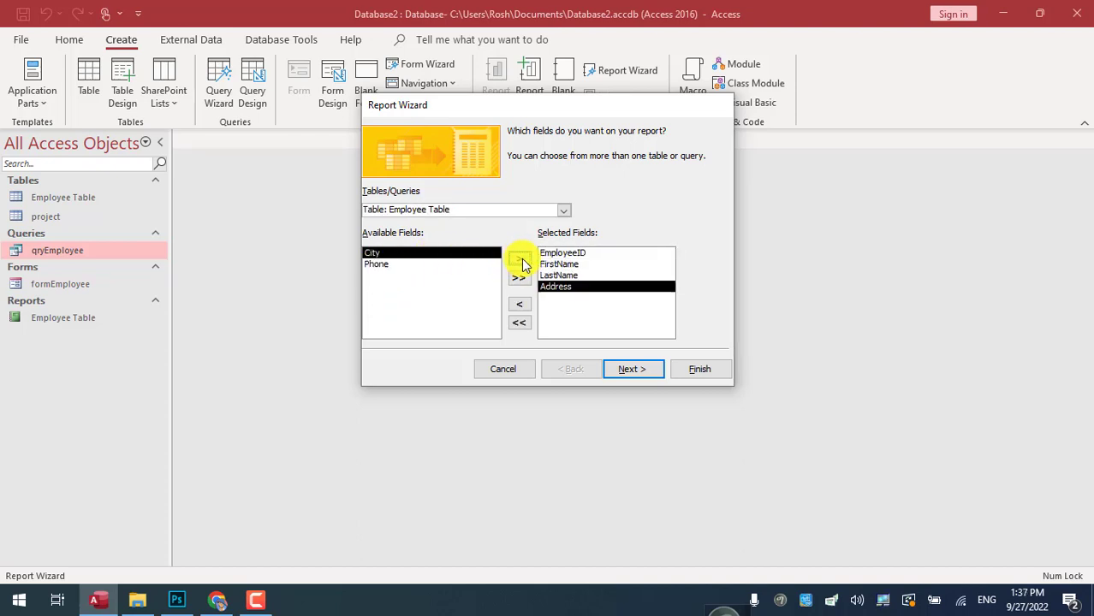
pyautogui.click(410, 264)
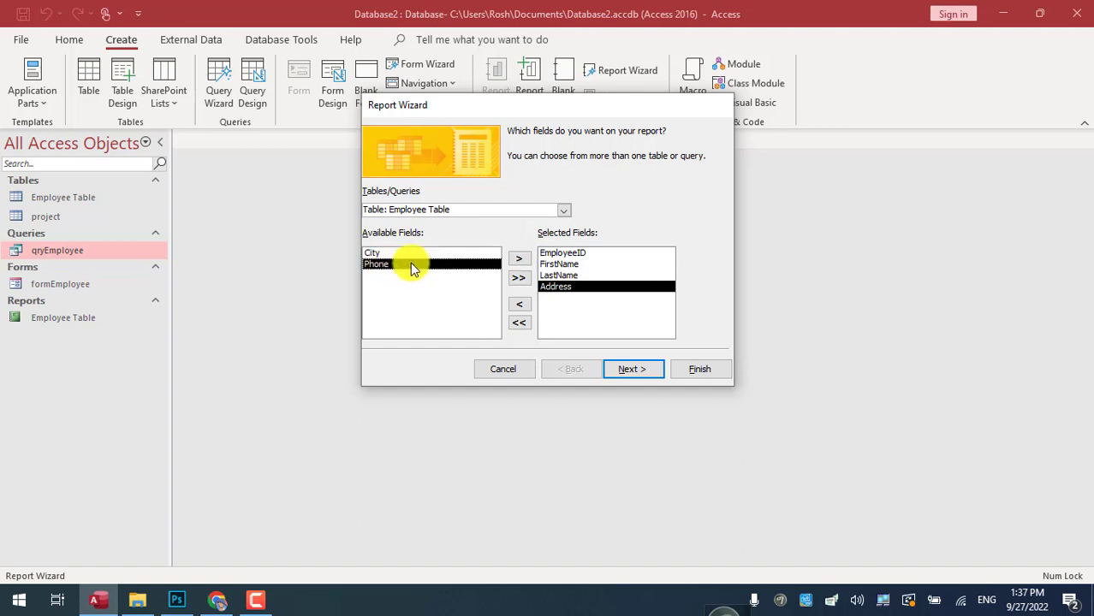
pyautogui.click(518, 259)
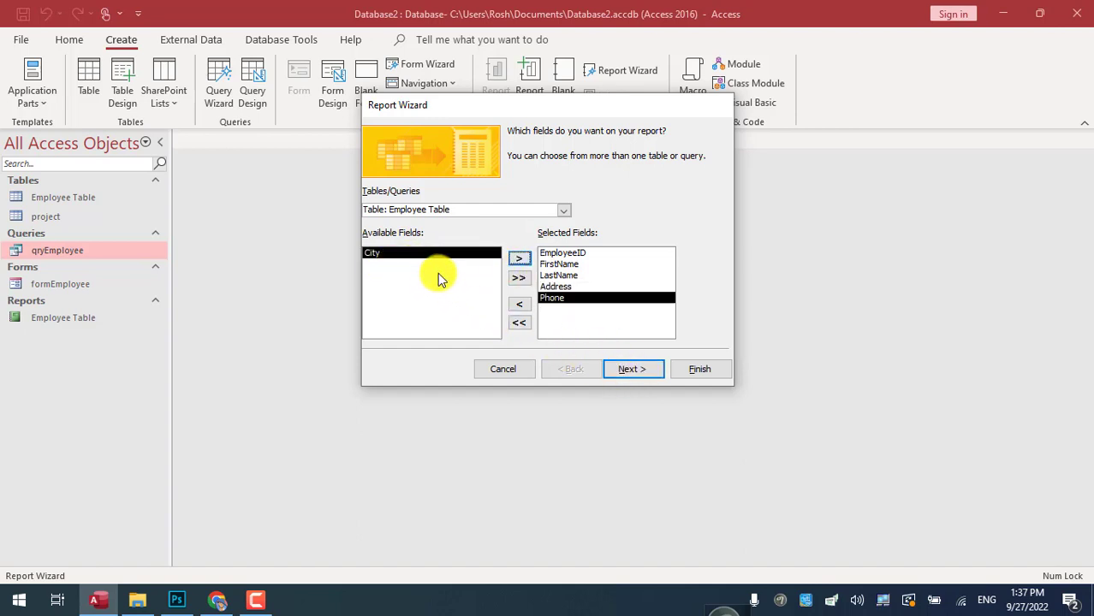
pyautogui.click(631, 369)
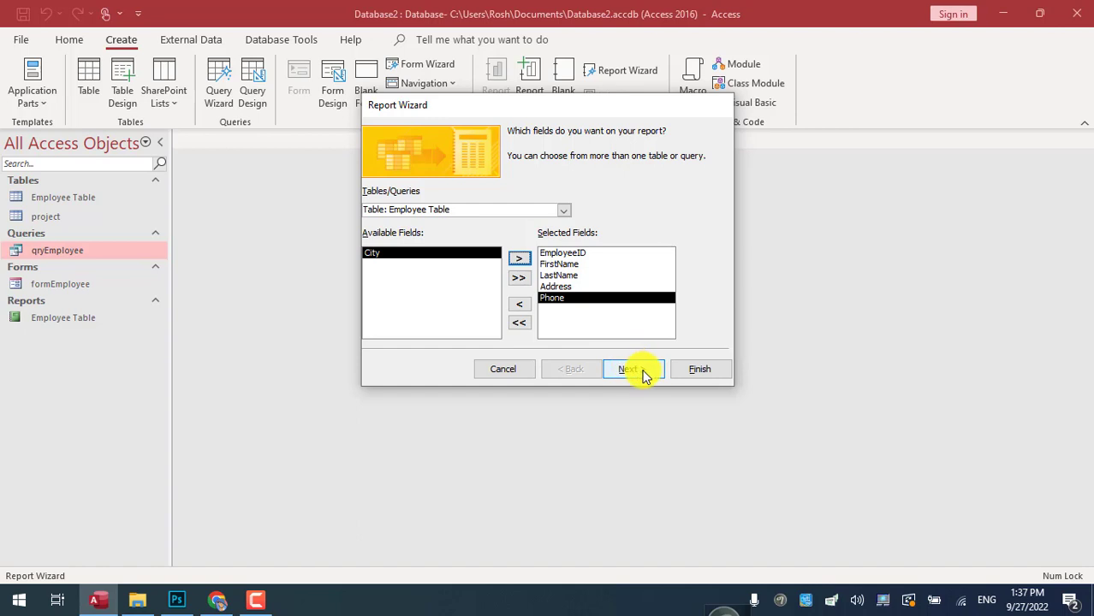
pyautogui.click(632, 369)
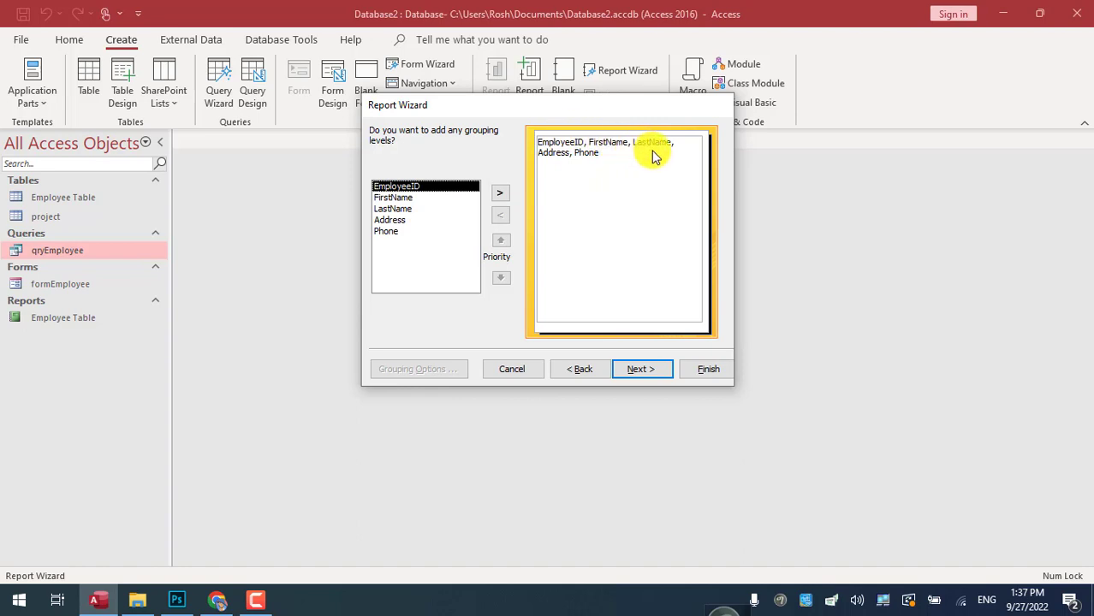
# Step: Skip the grouping levels and sort the report's records ascending by EmployeeID first and FirstName second
pyautogui.click(634, 370)
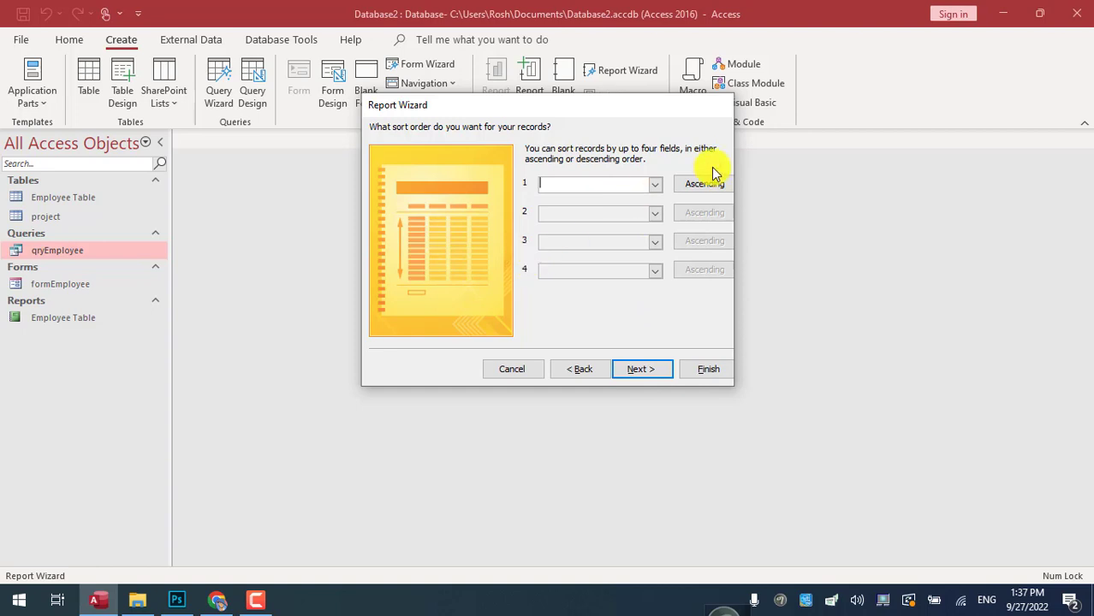
pyautogui.click(655, 185)
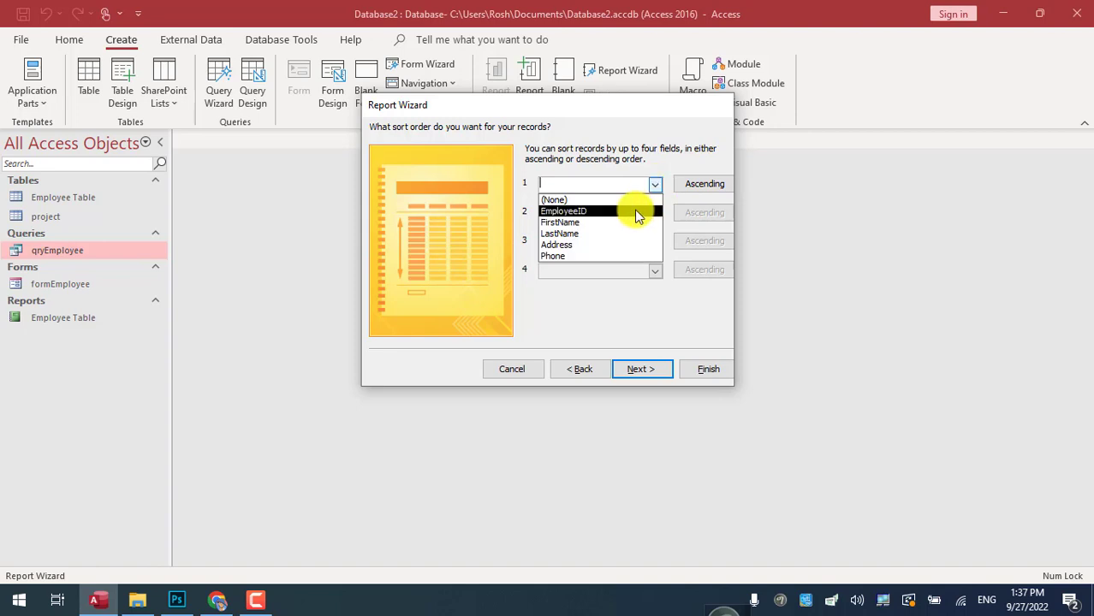
pyautogui.click(644, 212)
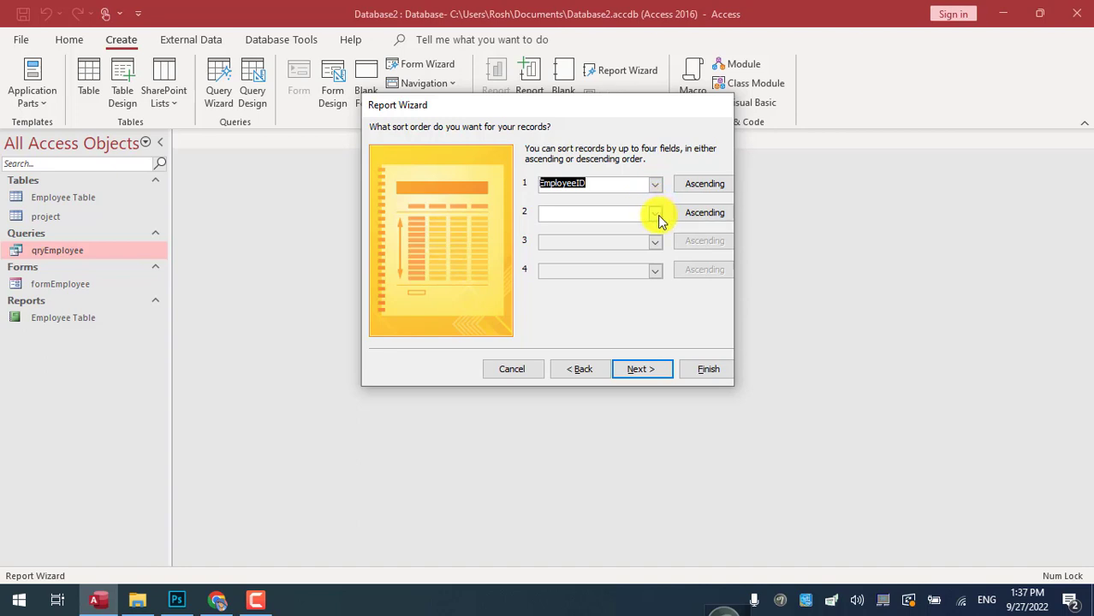
pyautogui.click(656, 214)
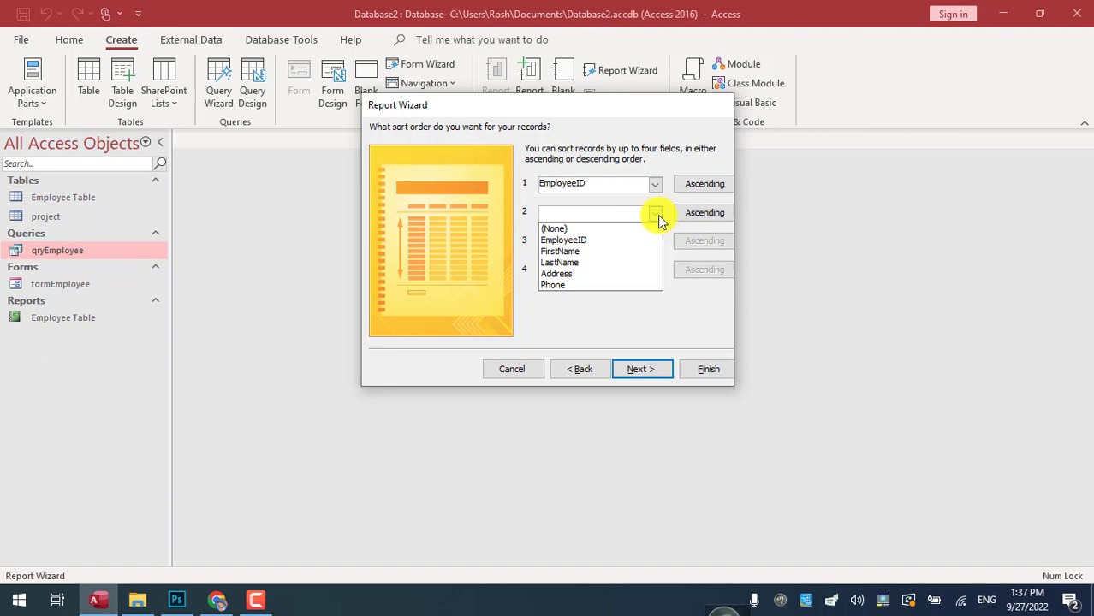
pyautogui.click(648, 259)
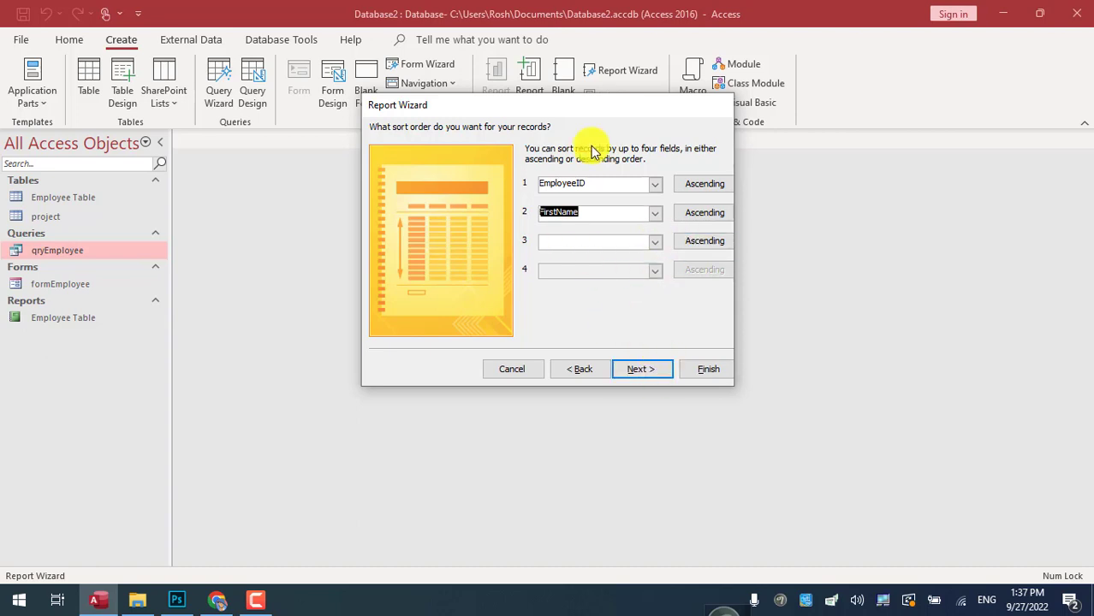
pyautogui.click(643, 375)
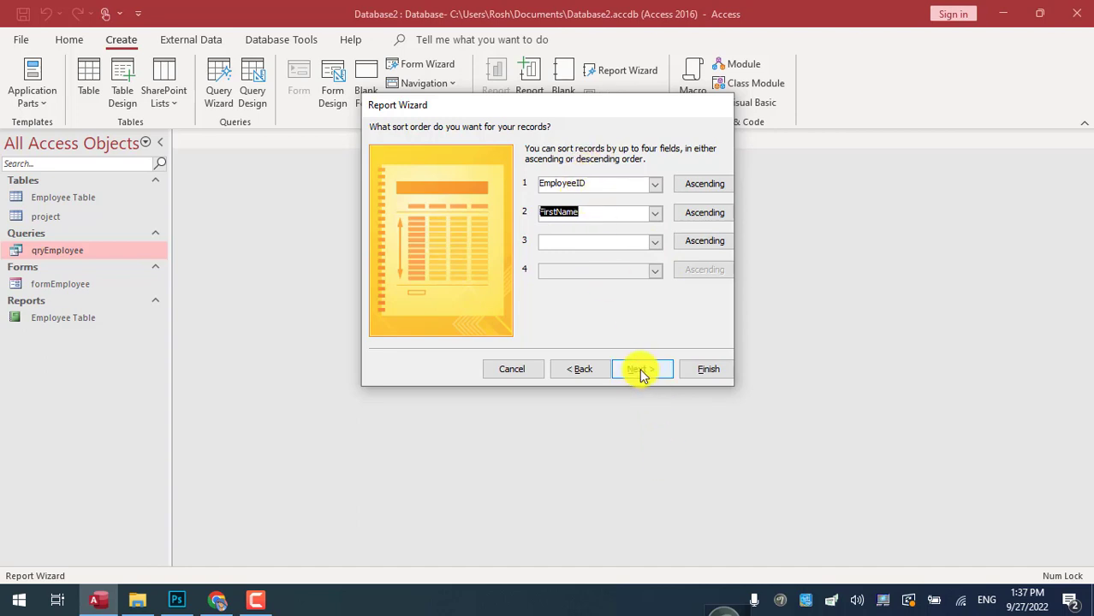
pyautogui.click(642, 372)
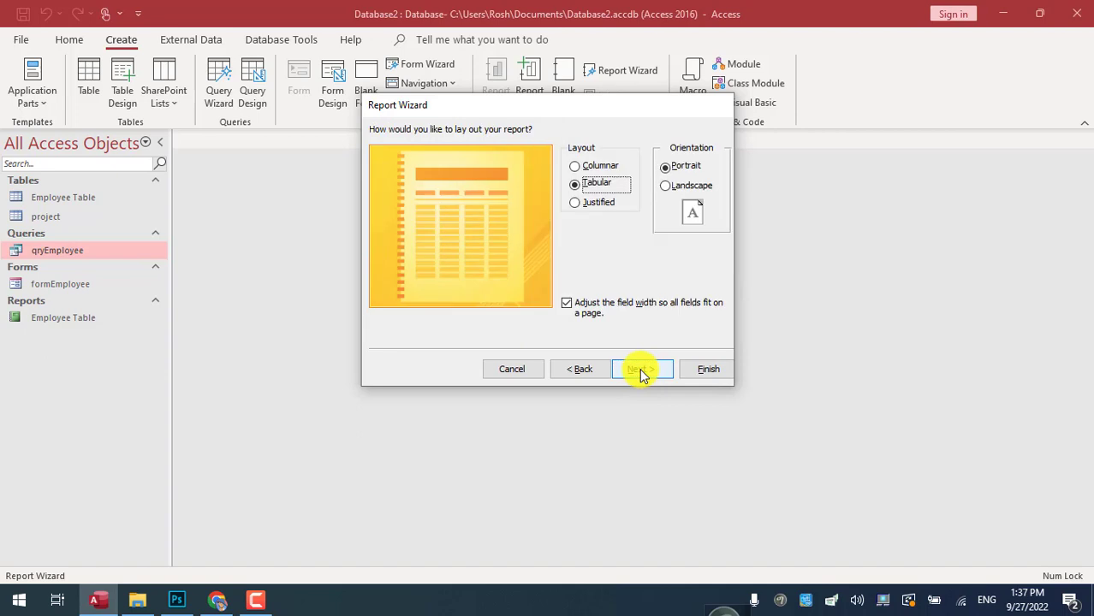
# Step: Compare the Columnar layout with the Tabular one and settle on Tabular for the report
pyautogui.click(599, 168)
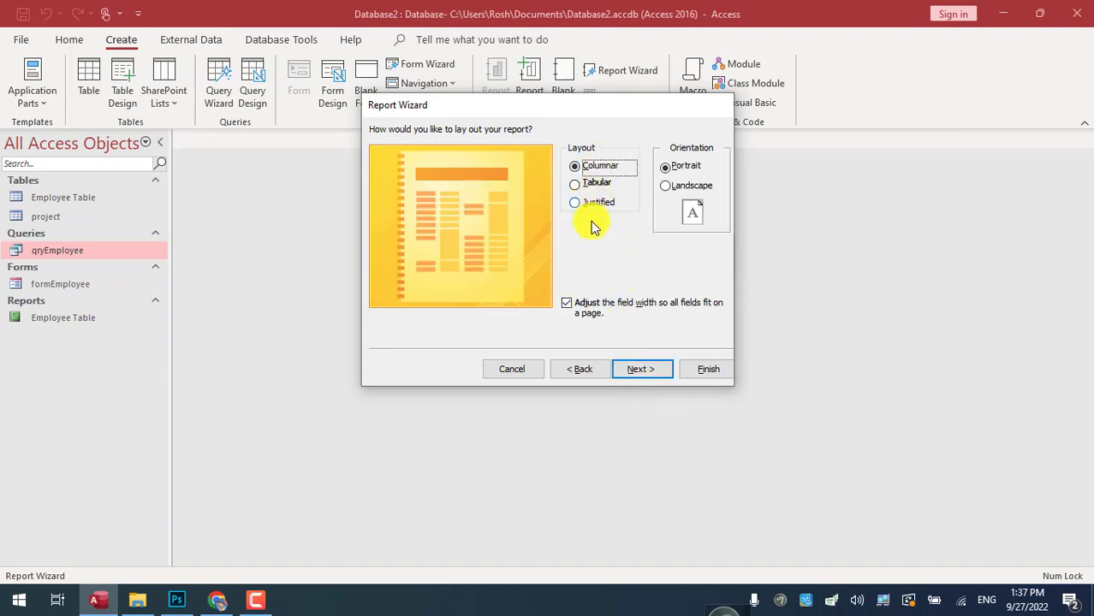
pyautogui.click(595, 183)
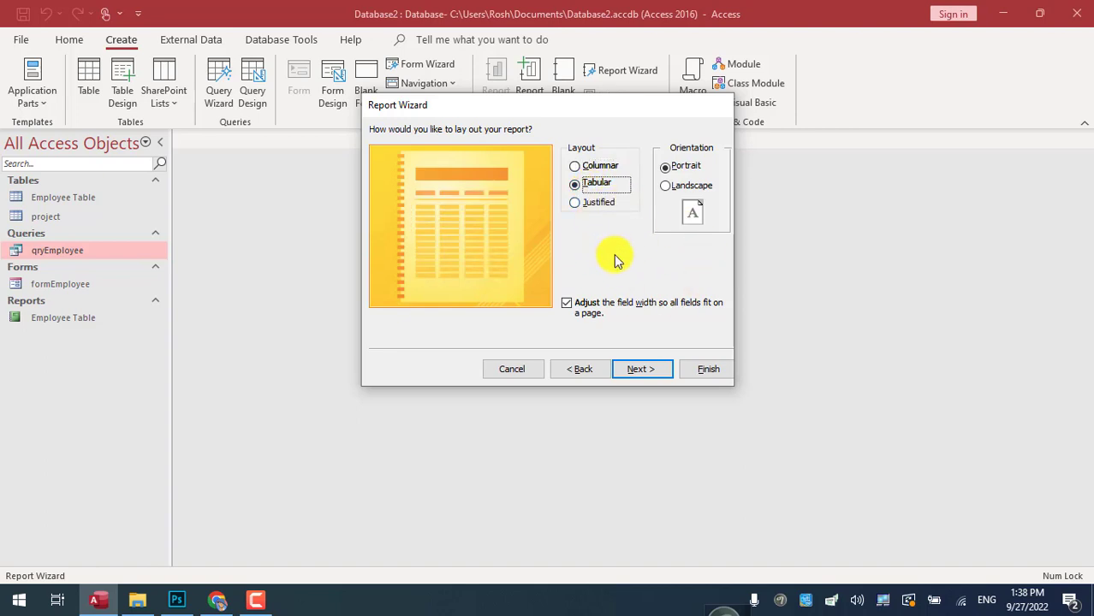
pyautogui.click(642, 369)
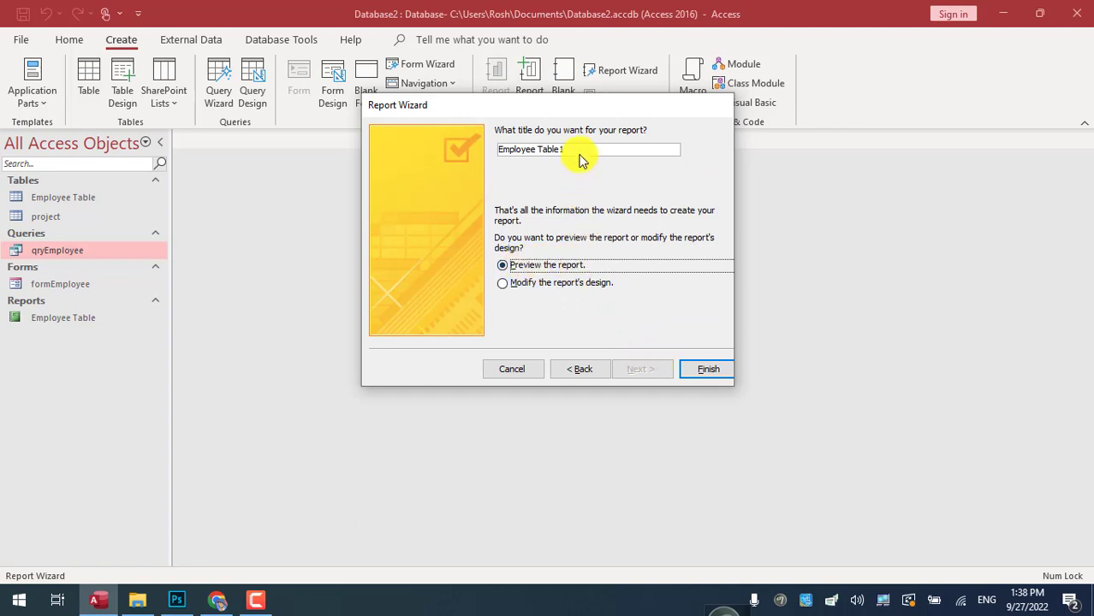
# Step: Title the report RepEmployee, finish the wizard with the preview option and look over the resulting page
pyautogui.moveTo(580, 154); pyautogui.dragTo(498, 149)
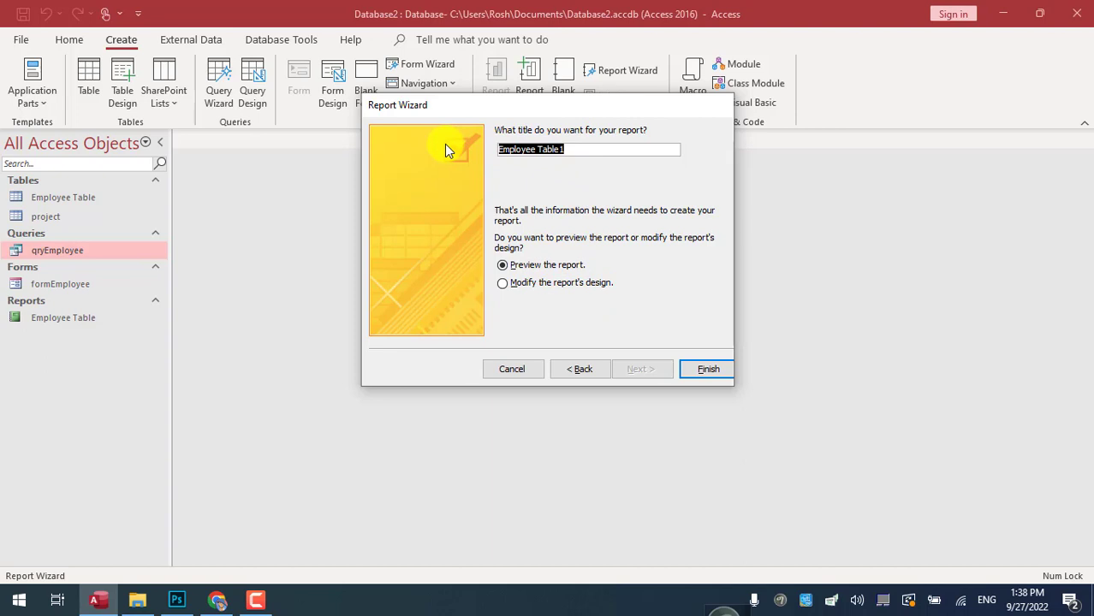
pyautogui.press('Home')
pyautogui.press('Delete')
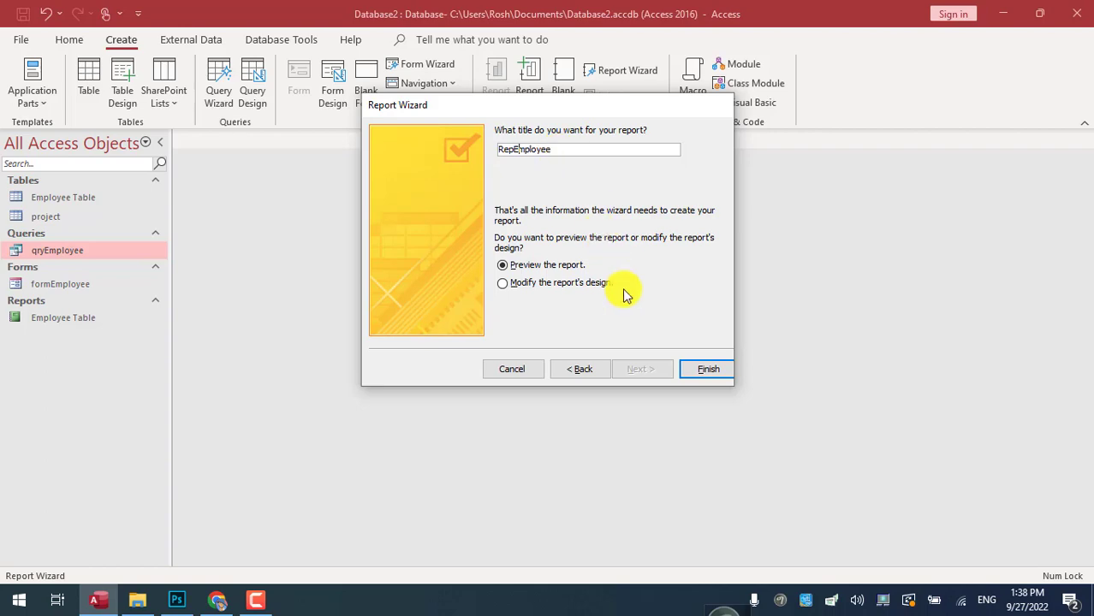
pyautogui.click(695, 375)
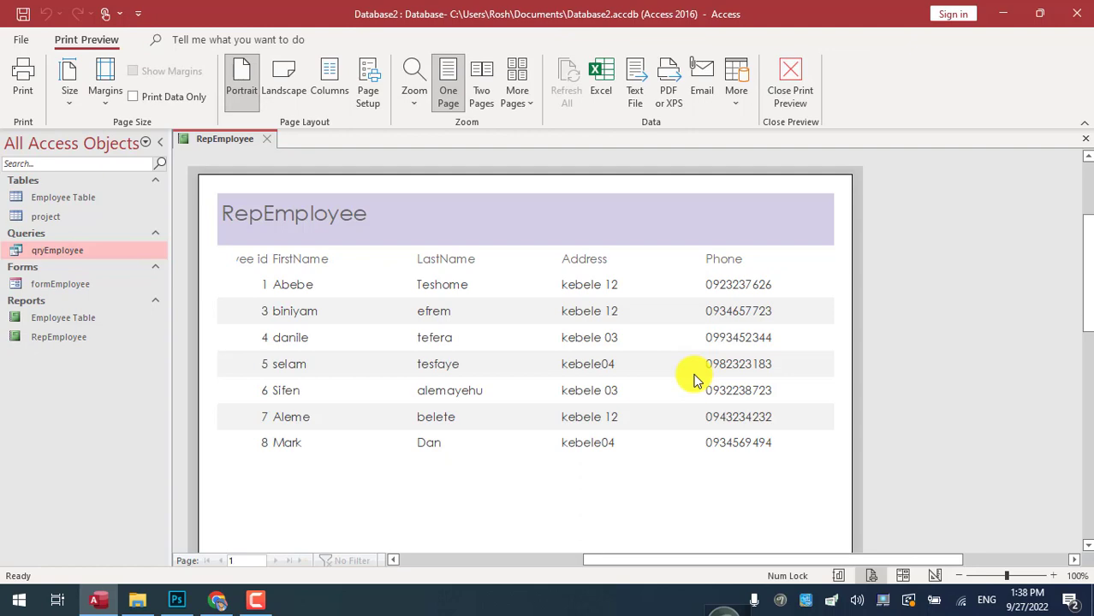
pyautogui.scroll(-9, 705, 383)
pyautogui.scroll(4, 709, 385)
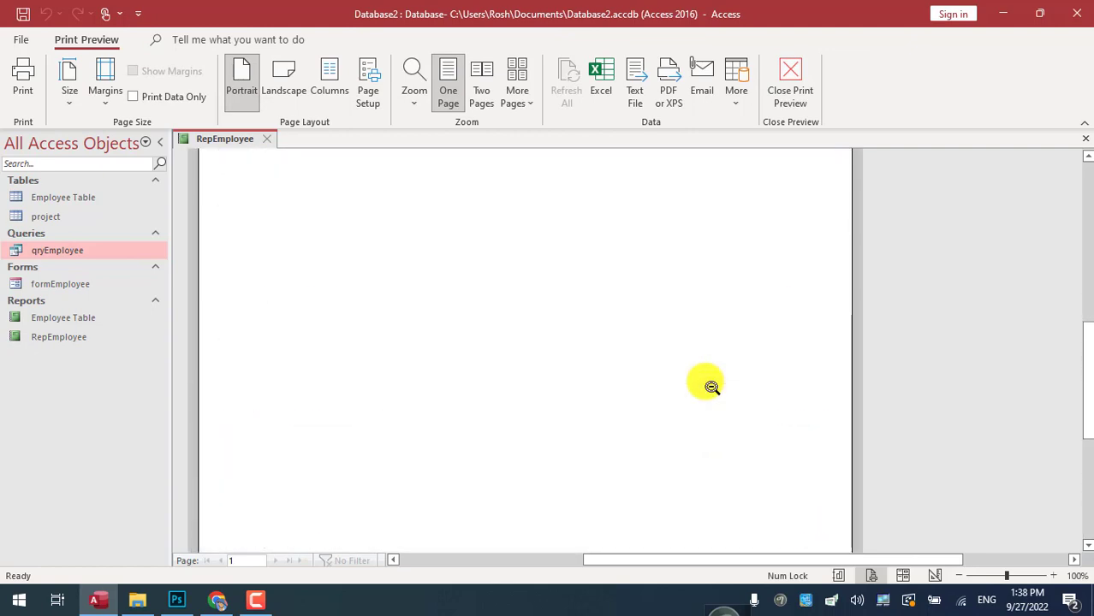
# Step: Look through the RepEmployee preview page and check its print settings without printing
pyautogui.scroll(-4, 709, 386)
pyautogui.scroll(8, 709, 385)
pyautogui.scroll(-4, 709, 385)
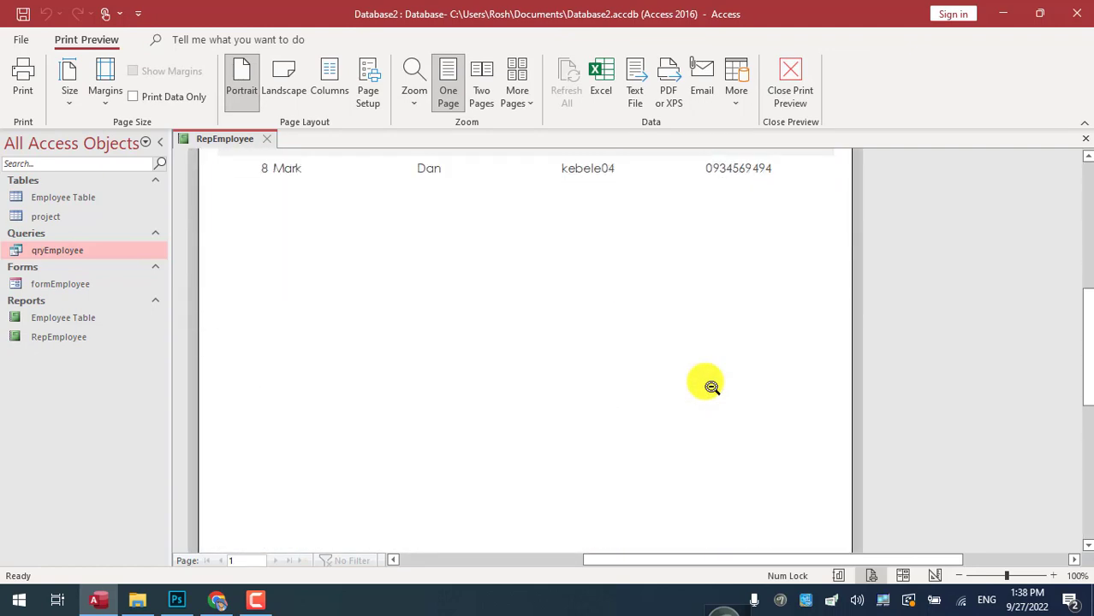
pyautogui.scroll(-4, 708, 383)
pyautogui.scroll(5, 706, 381)
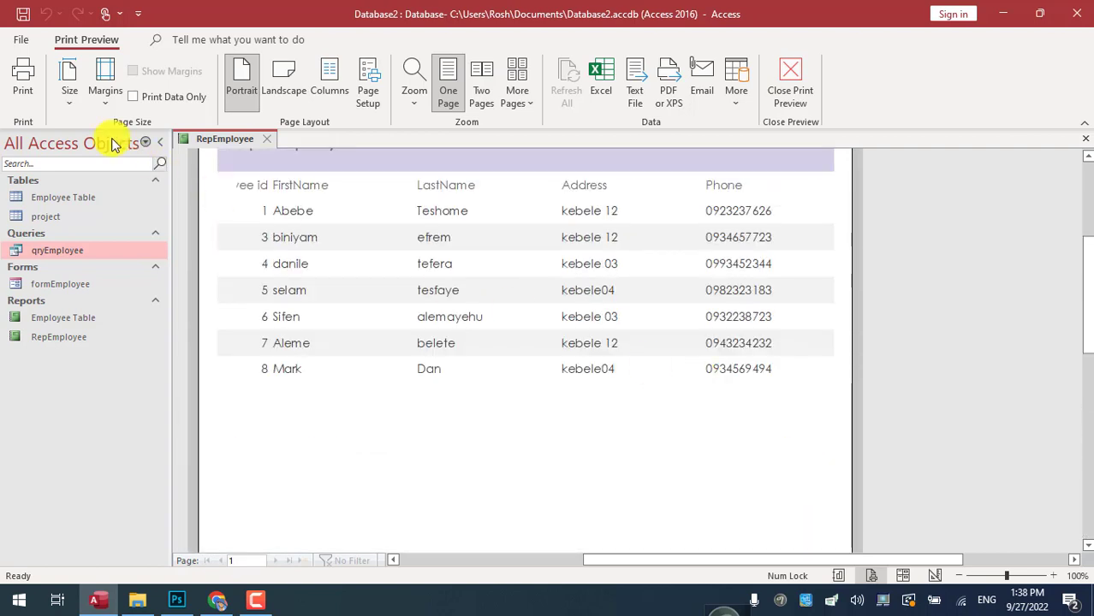
pyautogui.click(26, 86)
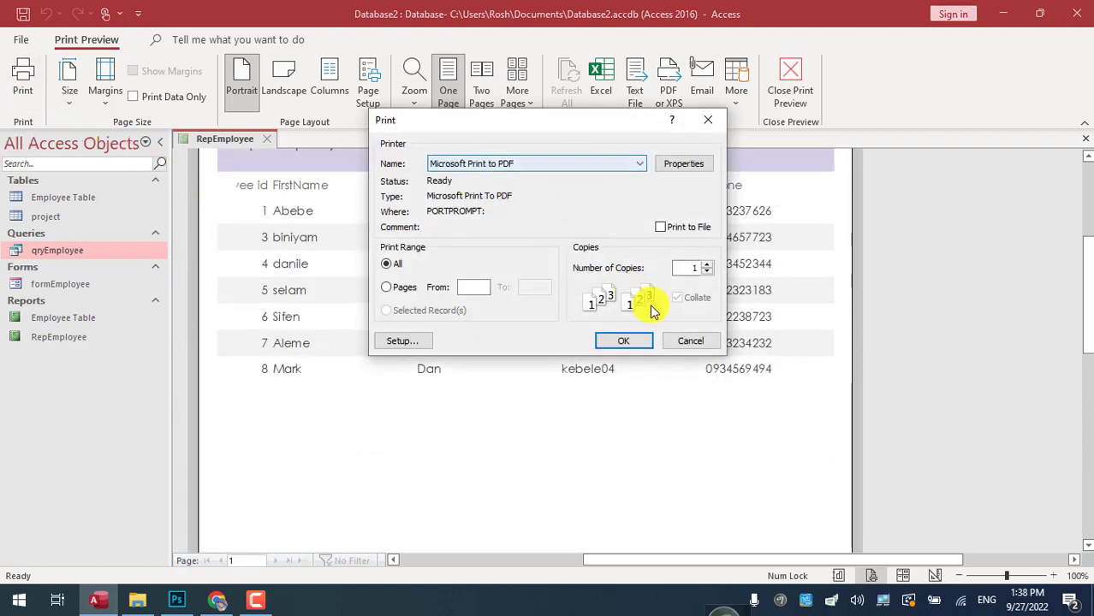
pyautogui.click(686, 344)
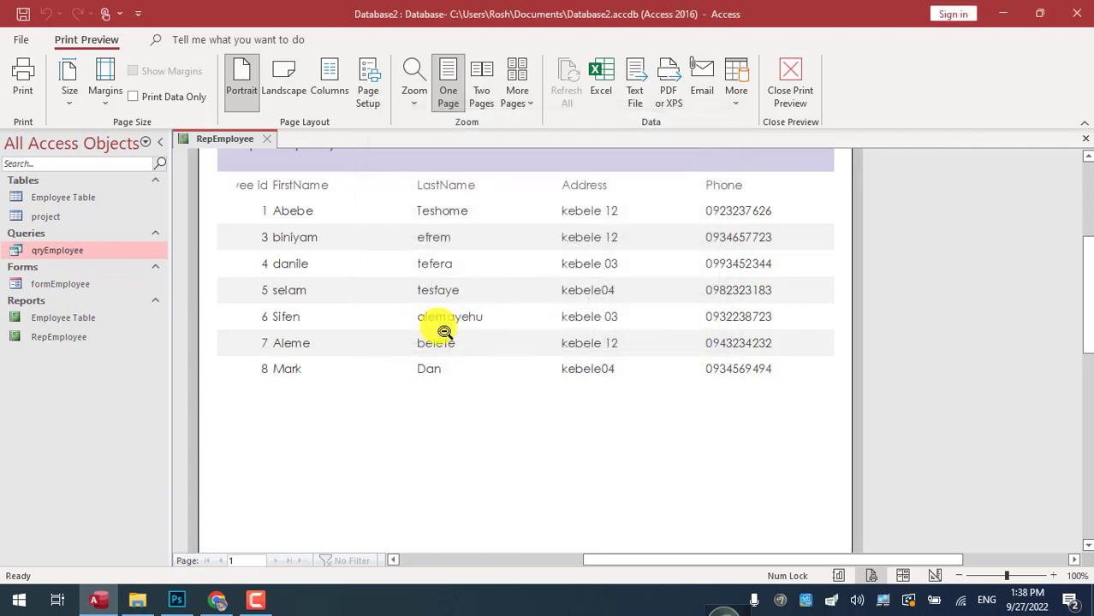
# Step: Examine the title, column headings and employee records on the previewed report page
pyautogui.click(443, 331)
pyautogui.click(439, 325)
pyautogui.scroll(-3, 443, 330)
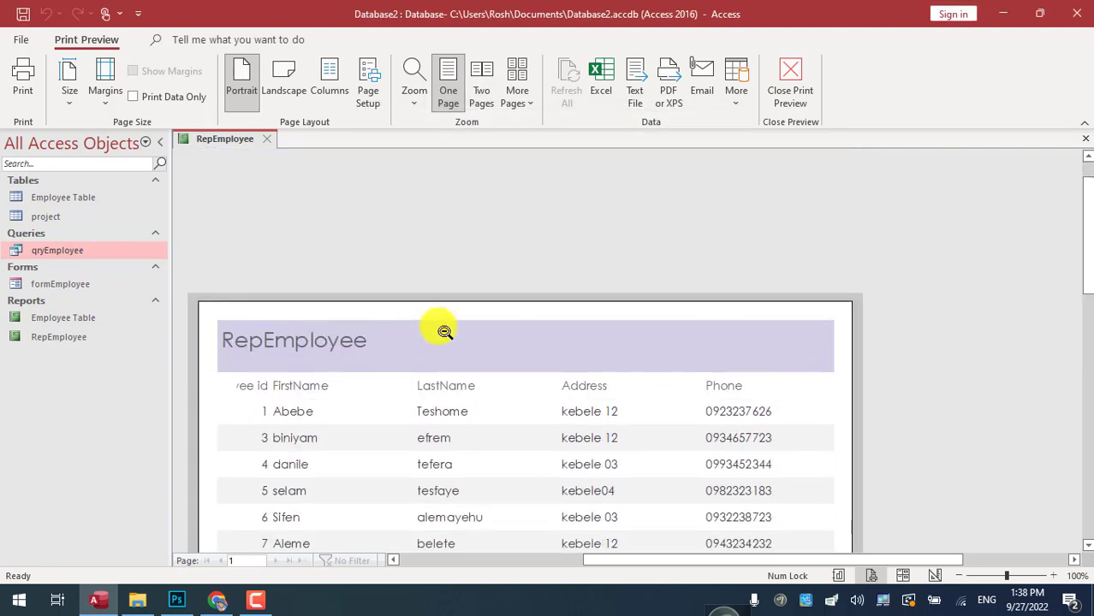
pyautogui.scroll(3, 443, 331)
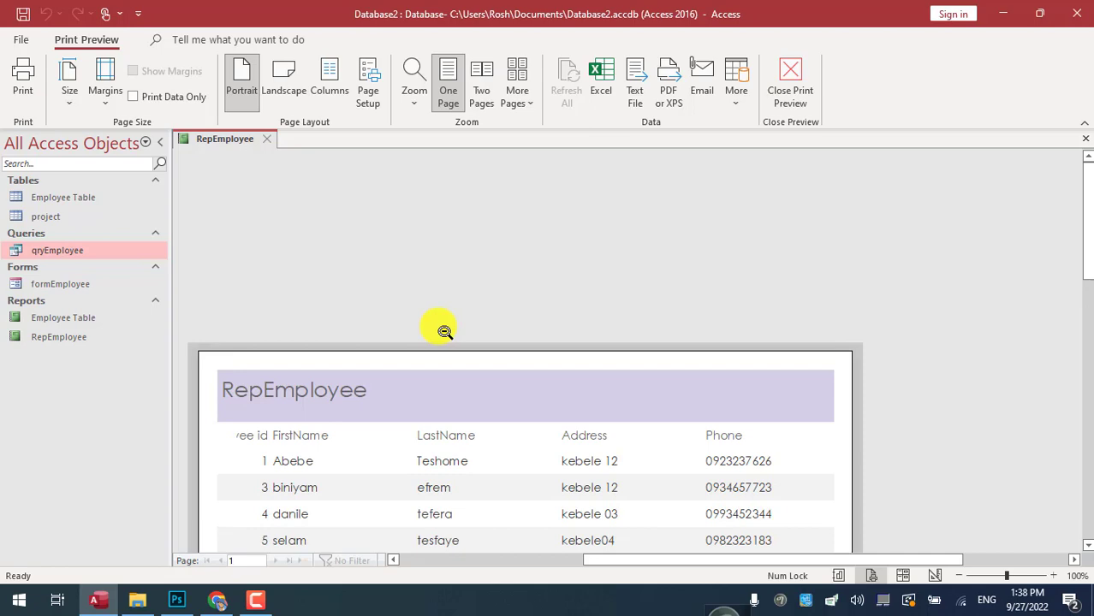
pyautogui.scroll(-10, 444, 331)
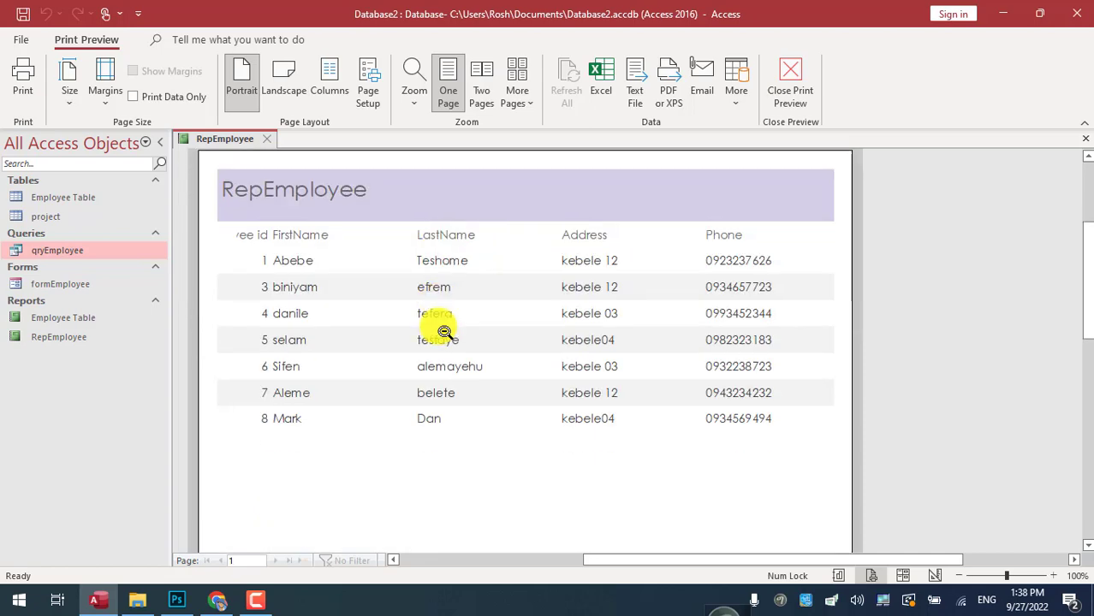
pyautogui.scroll(7, 445, 332)
pyautogui.scroll(-1, 445, 332)
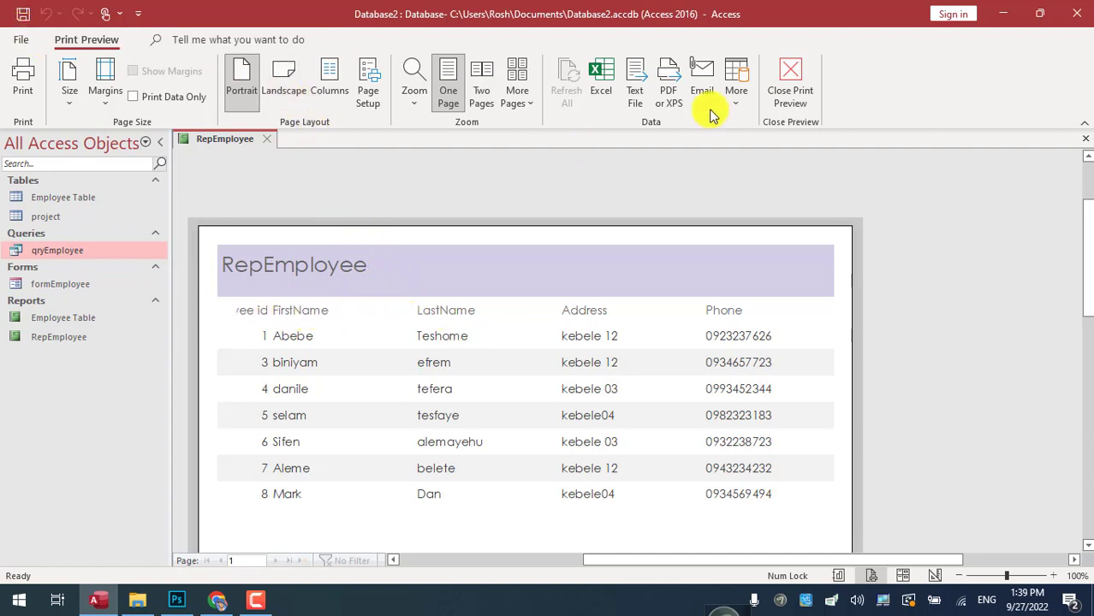
# Step: Close the print preview and change the report header's title label to Report Employee in Design View
pyautogui.click(788, 100)
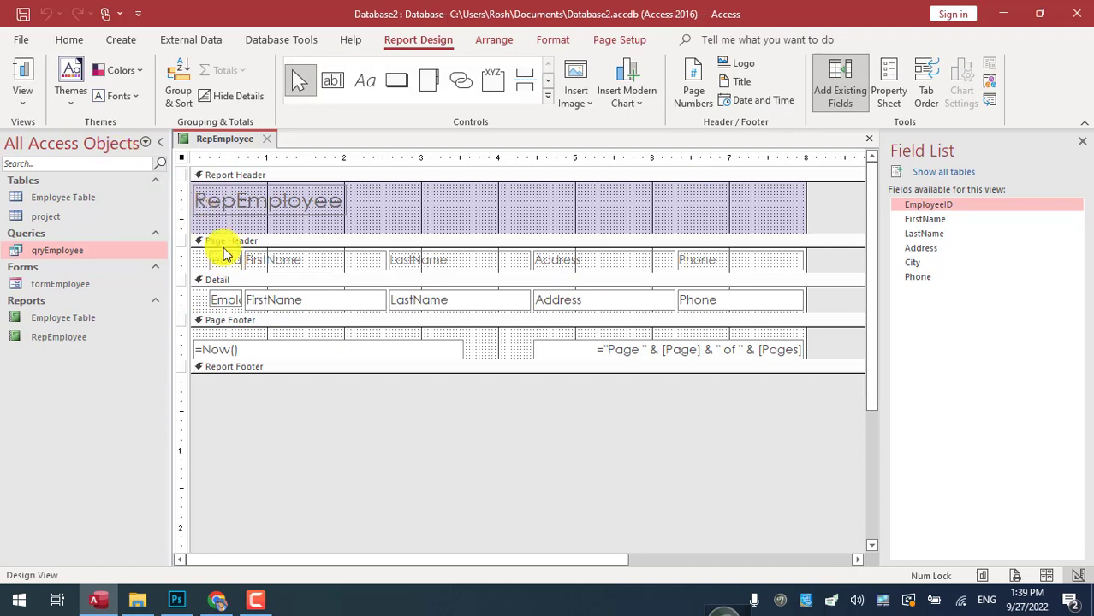
pyautogui.click(22, 105)
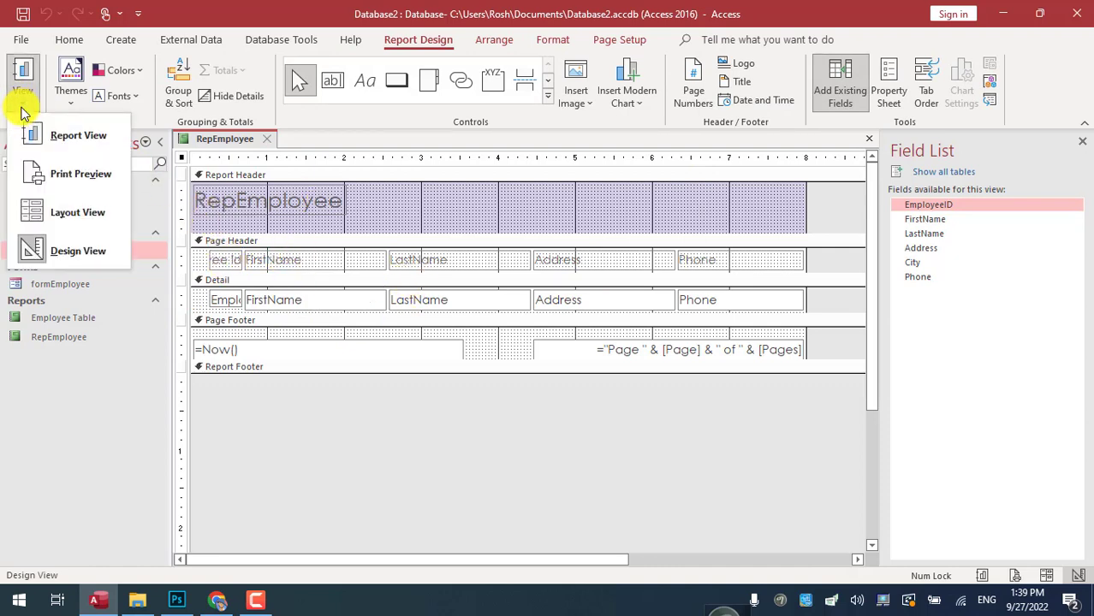
pyautogui.click(85, 252)
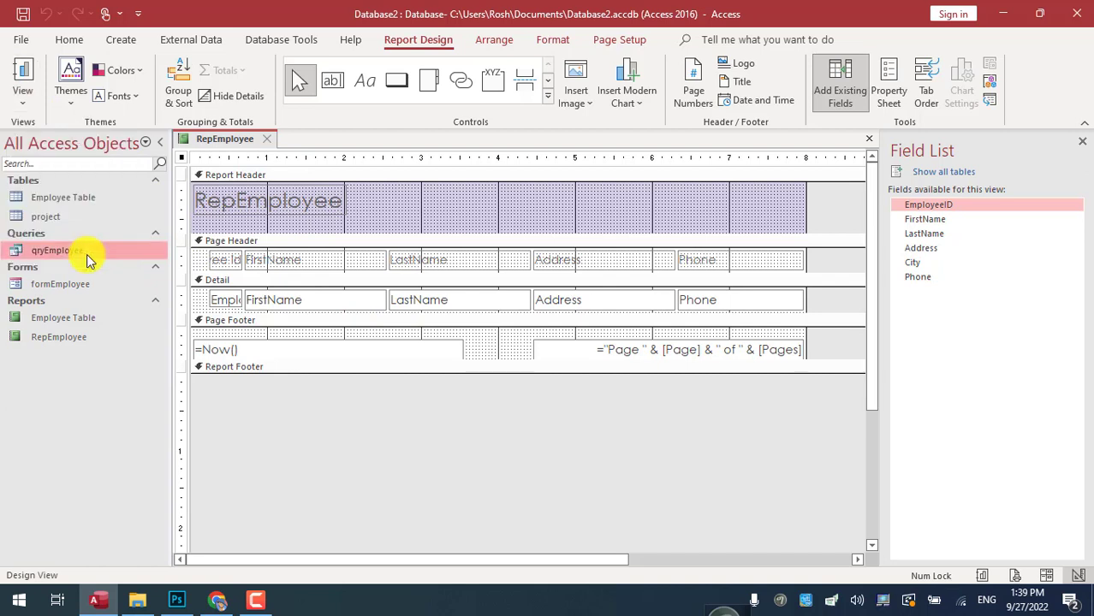
pyautogui.doubleClick(259, 197)
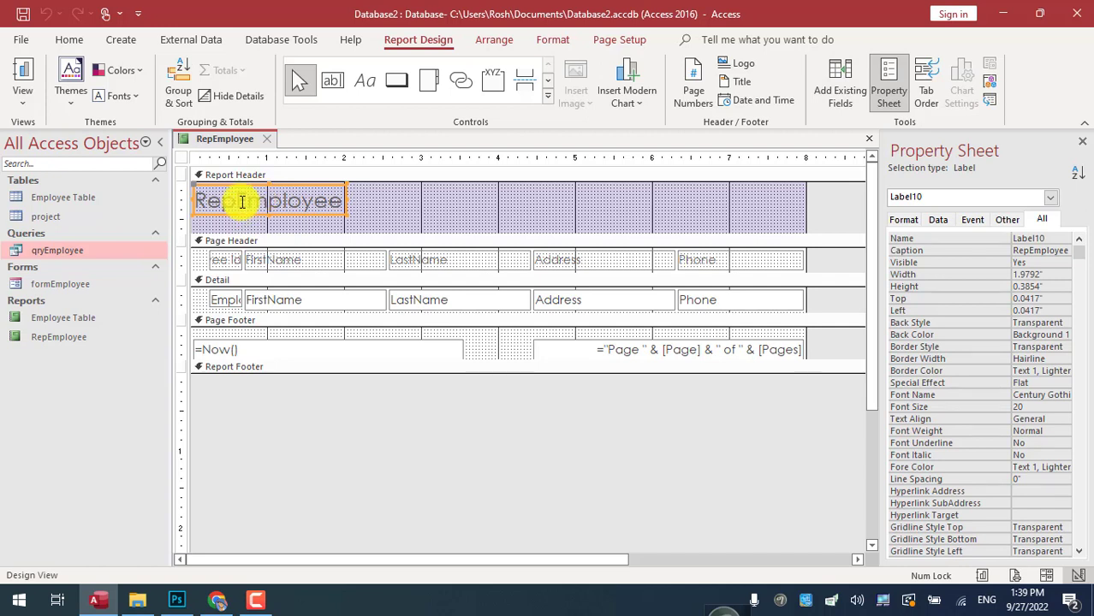
pyautogui.click(240, 201)
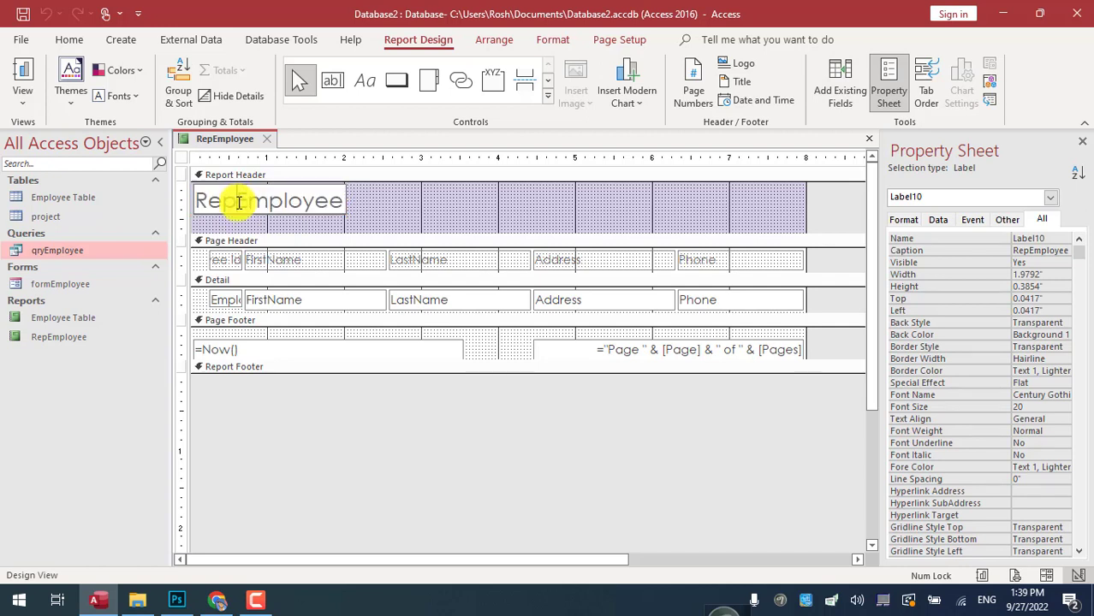
pyautogui.write('ort')
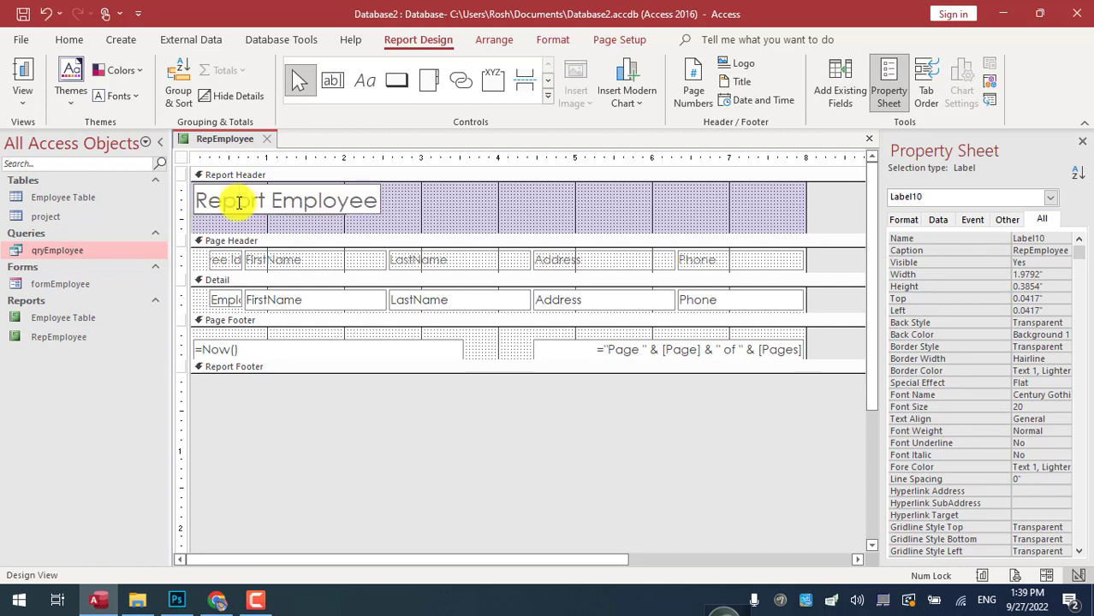
# Step: Replace the caption of the Employee id label in the page header with ID
pyautogui.click(224, 260)
pyautogui.hotkey('ctrl', 'a')
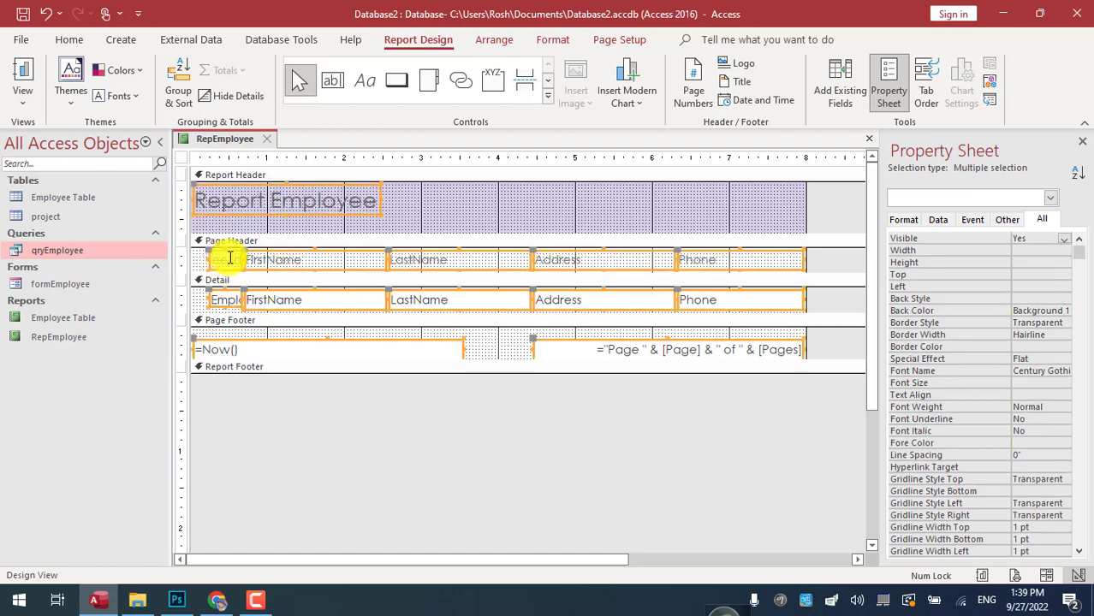
pyautogui.click(229, 257)
pyautogui.click(230, 257)
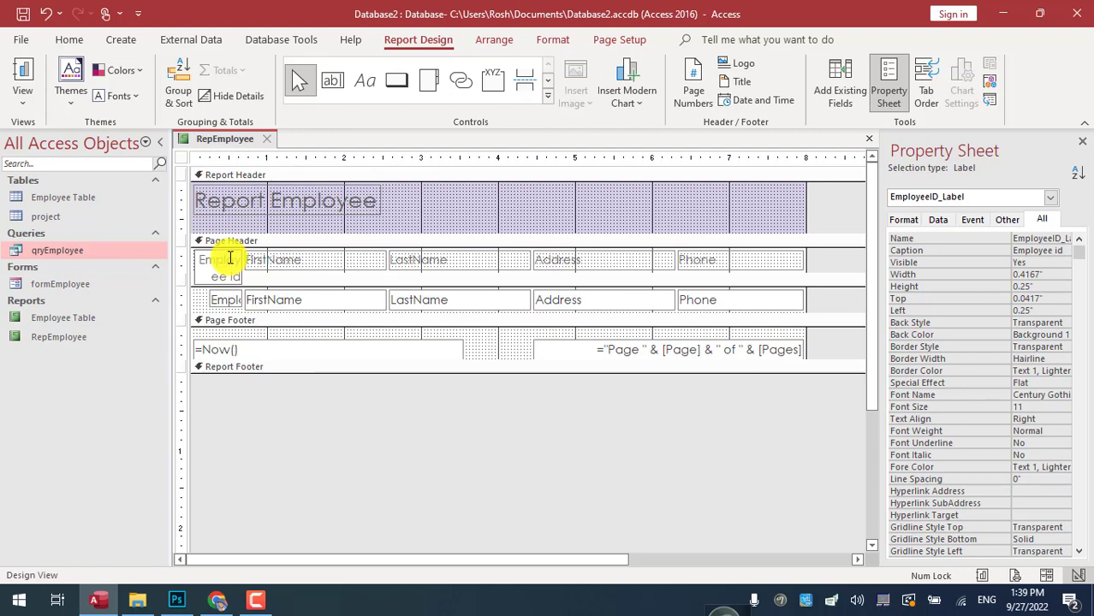
pyautogui.press('BackSpace')
pyautogui.press('BackSpace')
pyautogui.press('BackSpace')
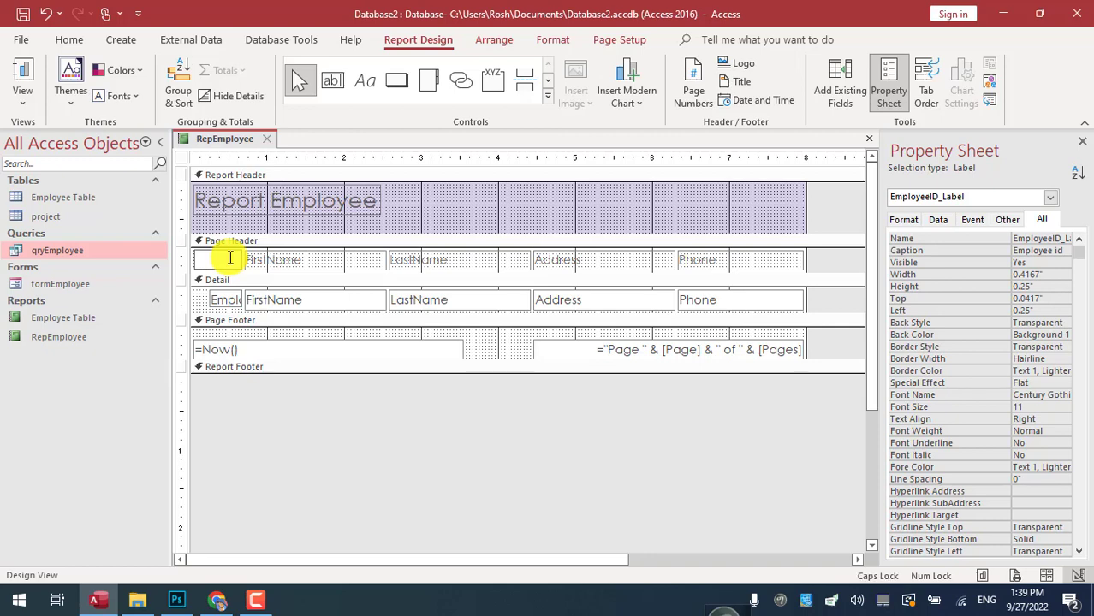
pyautogui.click(309, 262)
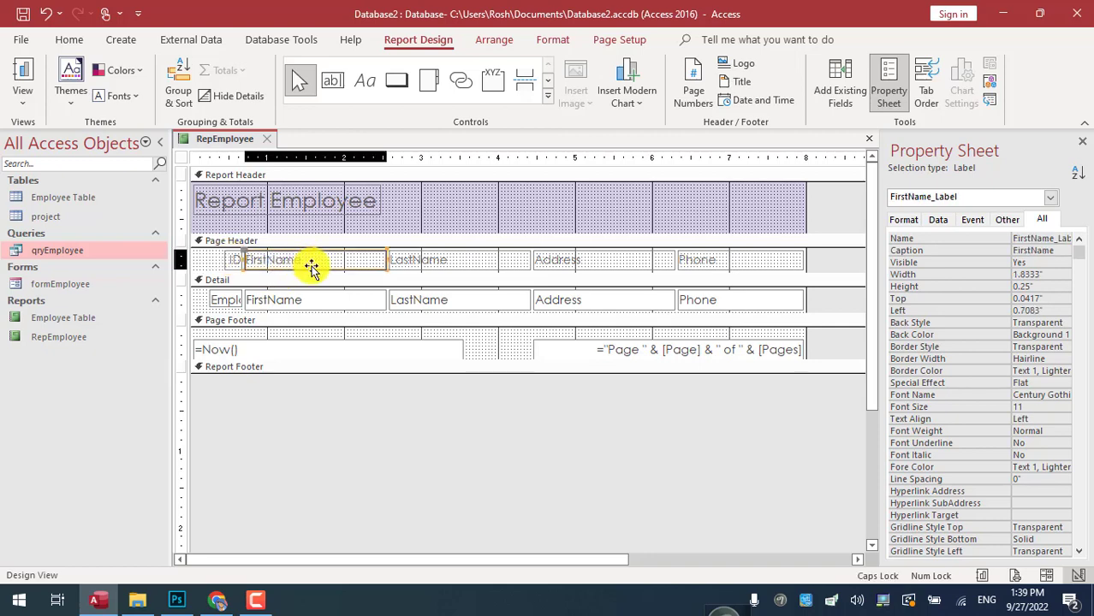
# Step: Review the remaining page header labels and the date and page-number boxes in the page footer
pyautogui.click(516, 257)
pyautogui.click(566, 257)
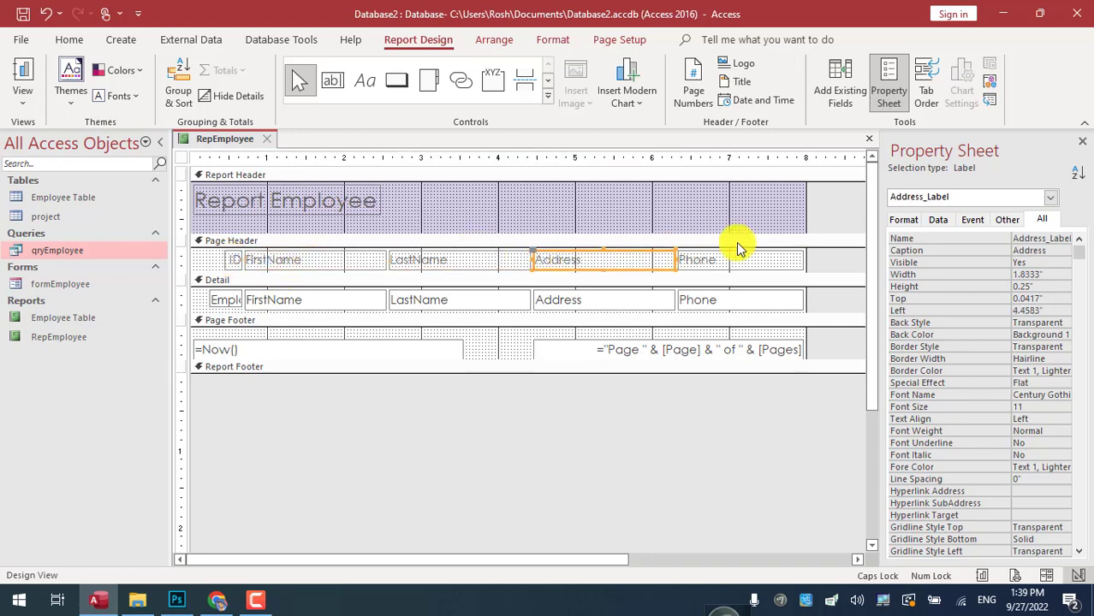
pyautogui.click(750, 257)
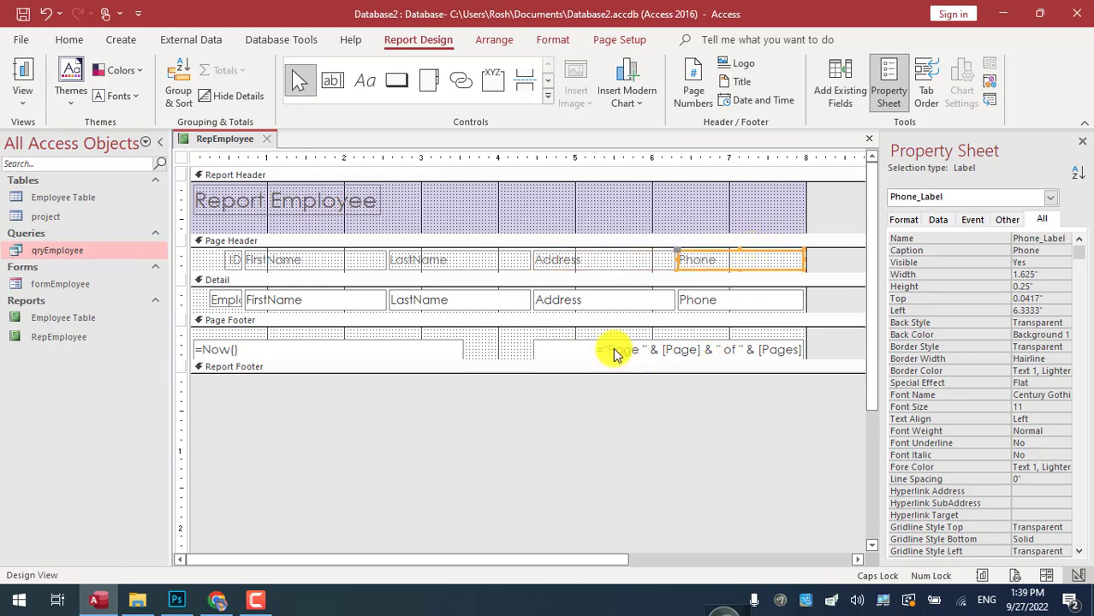
pyautogui.click(272, 351)
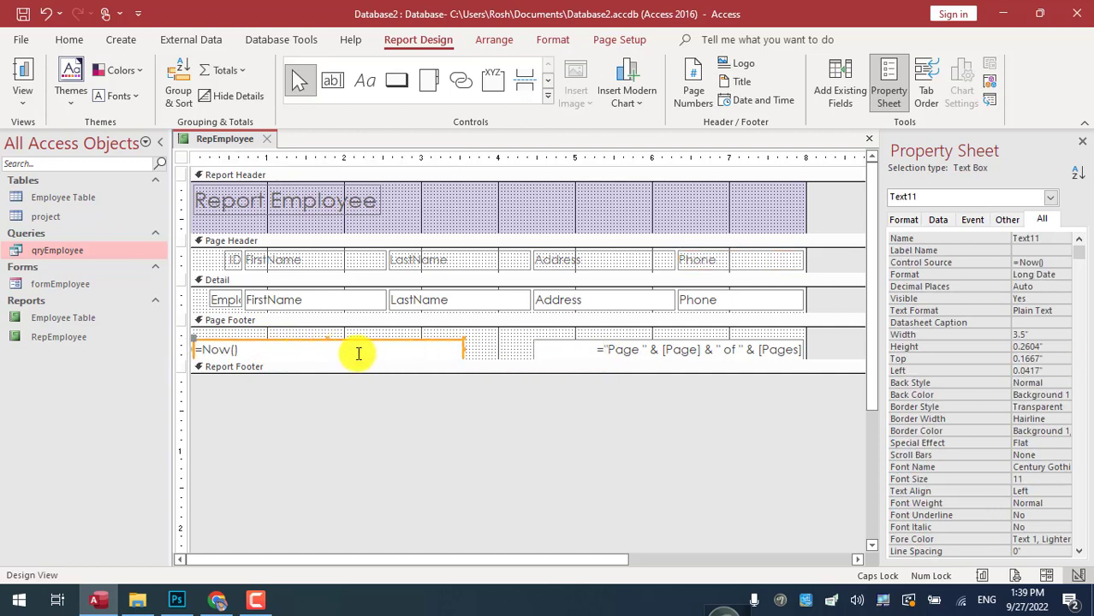
pyautogui.click(604, 357)
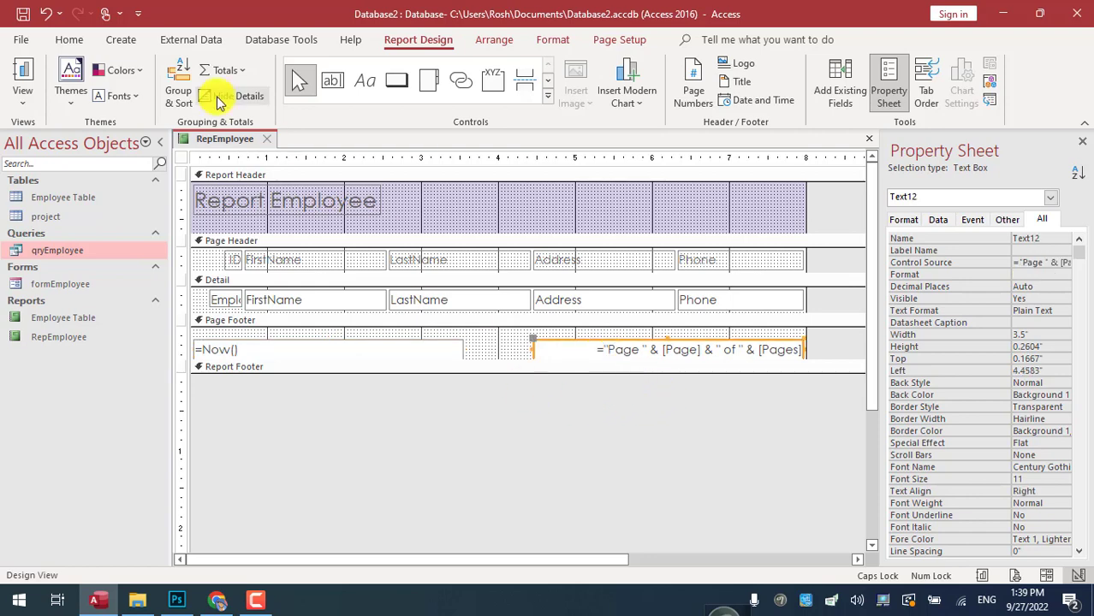
# Step: Show the report in Report View and examine its footer date, page number, title and column headings
pyautogui.click(27, 96)
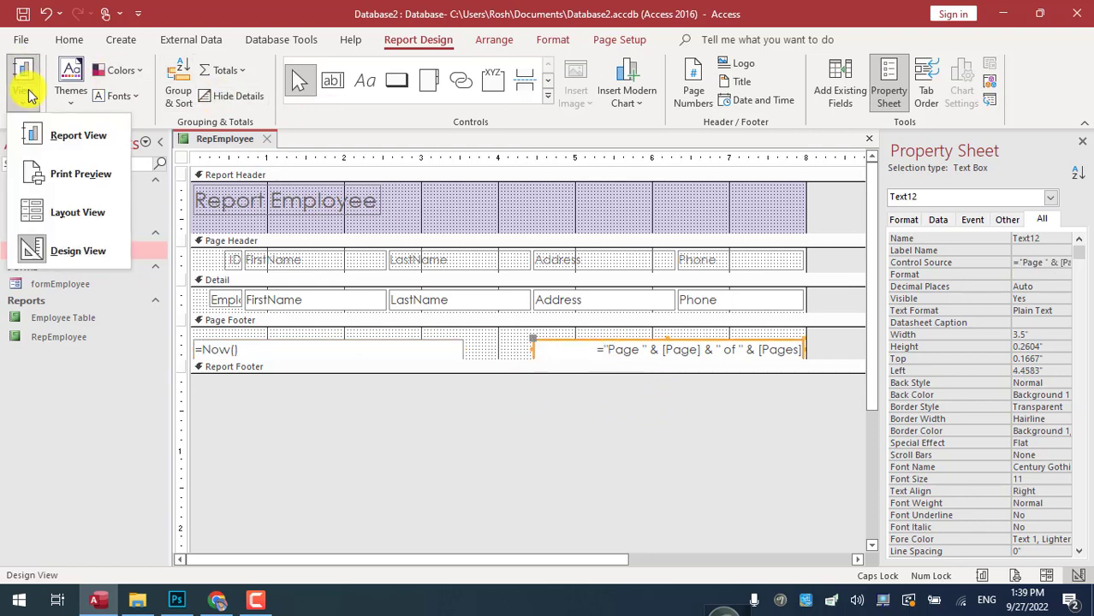
pyautogui.click(66, 141)
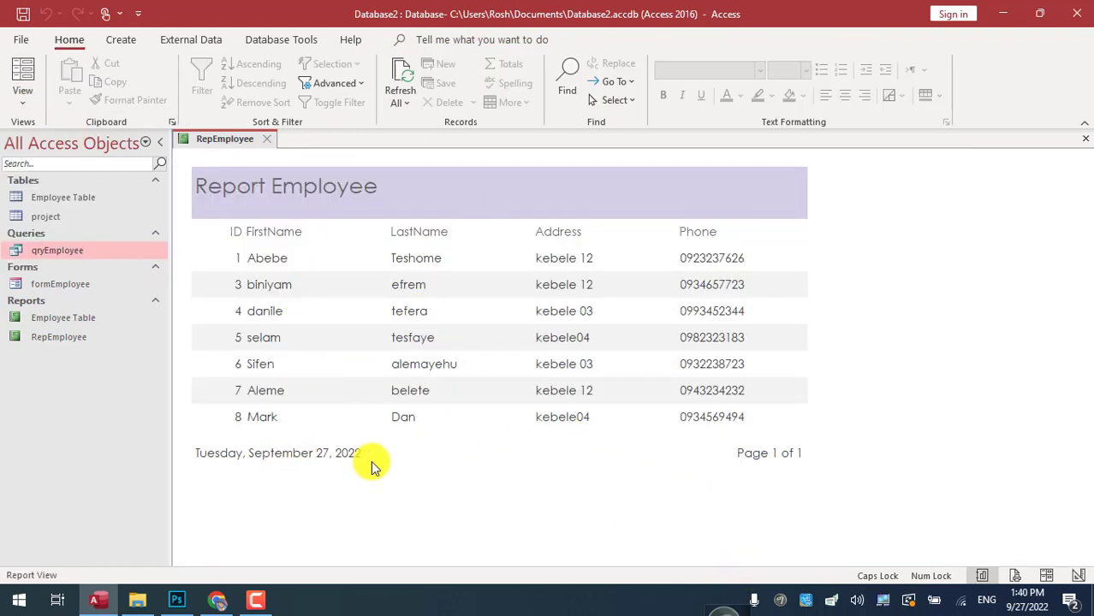
pyautogui.moveTo(362, 453); pyautogui.dragTo(195, 453)
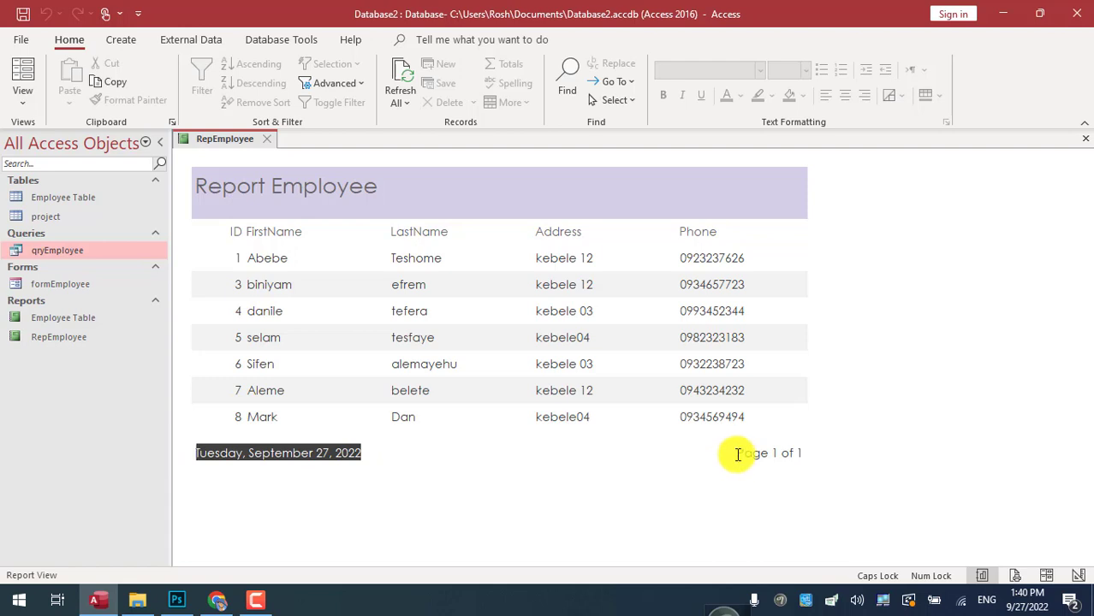
pyautogui.moveTo(738, 455); pyautogui.dragTo(885, 464)
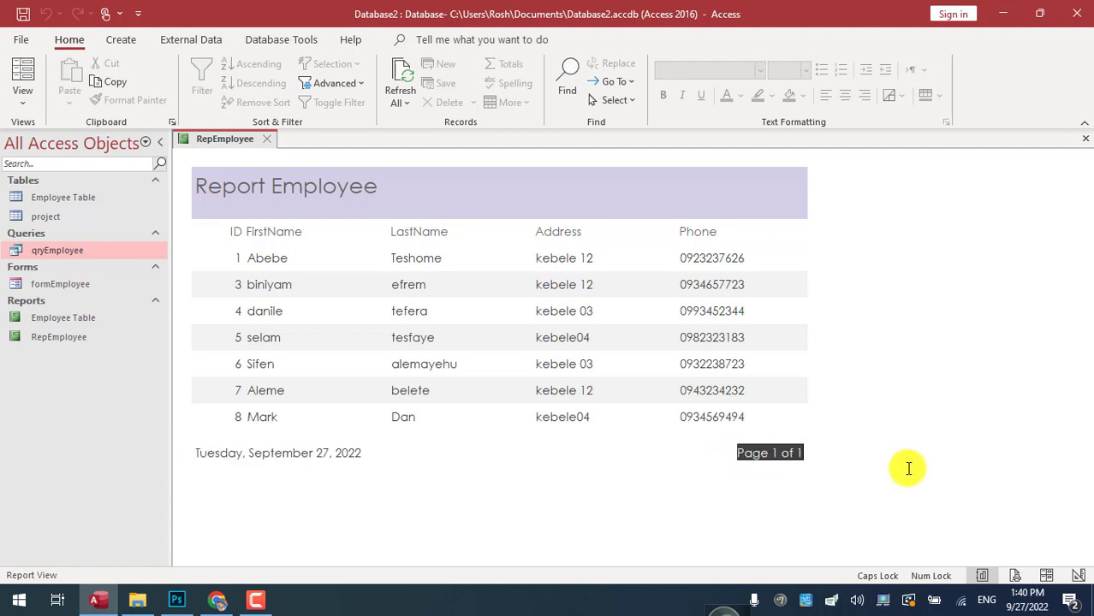
pyautogui.click(270, 189)
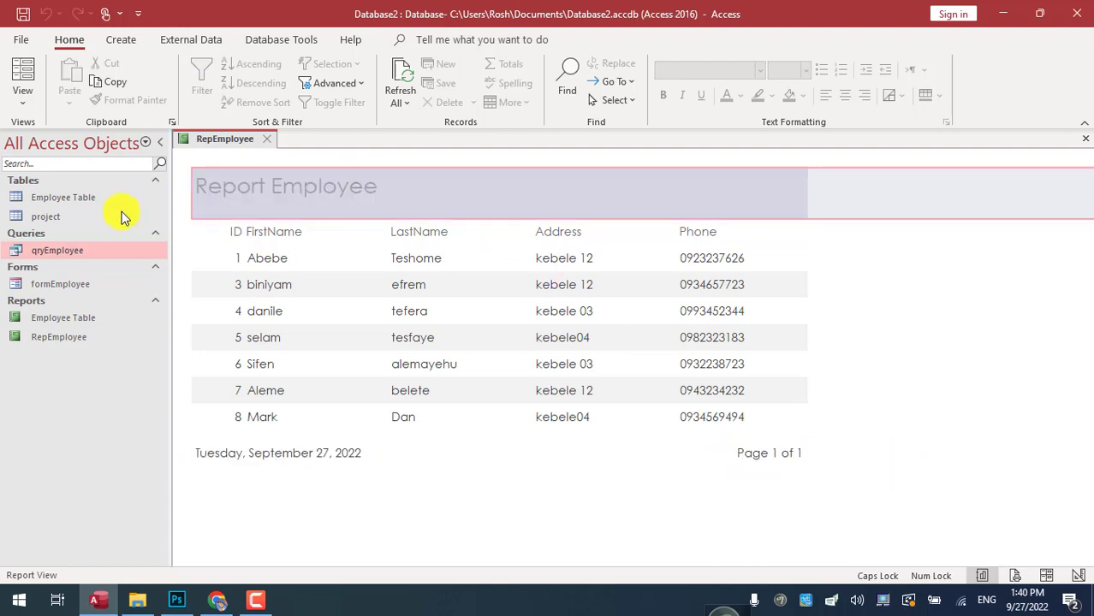
pyautogui.click(234, 237)
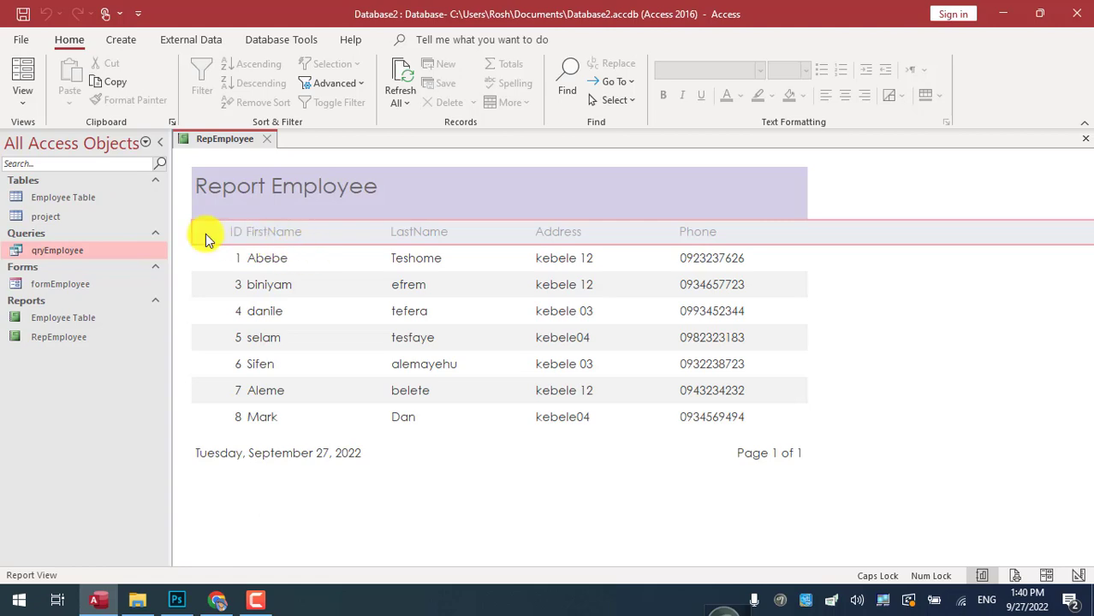
# Step: Clear the =Now() expression from the page footer's date box in Design View and check the report in Report View
pyautogui.click(19, 102)
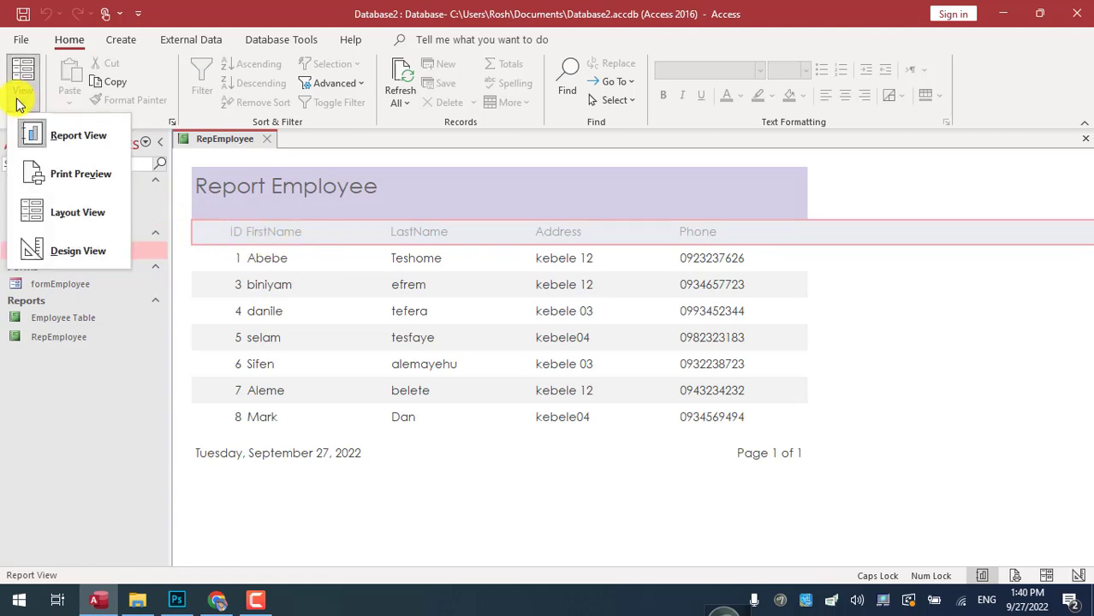
pyautogui.click(85, 246)
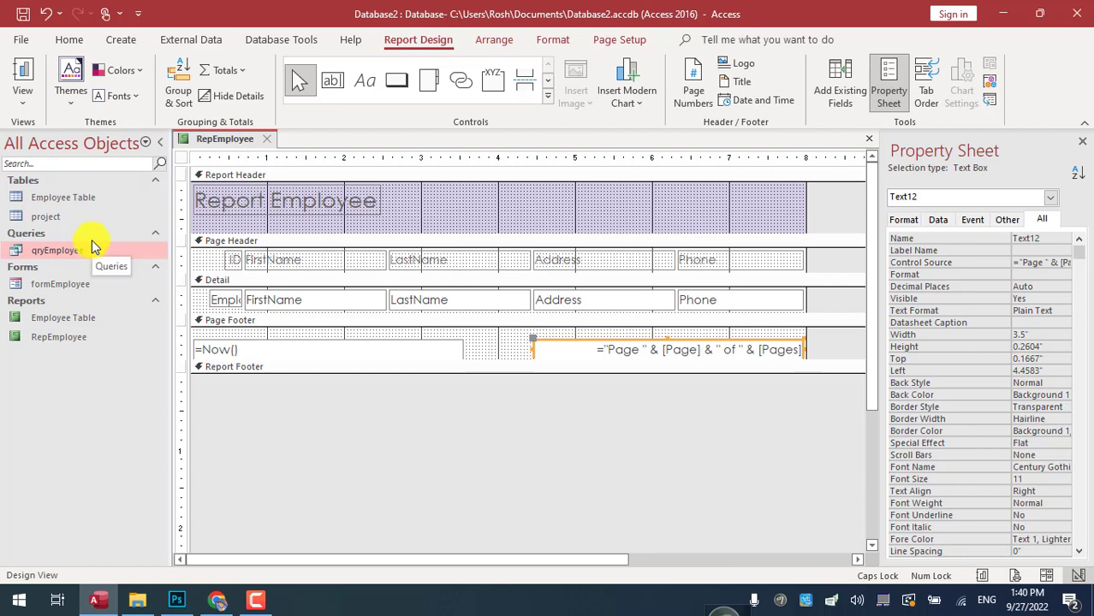
pyautogui.click(231, 349)
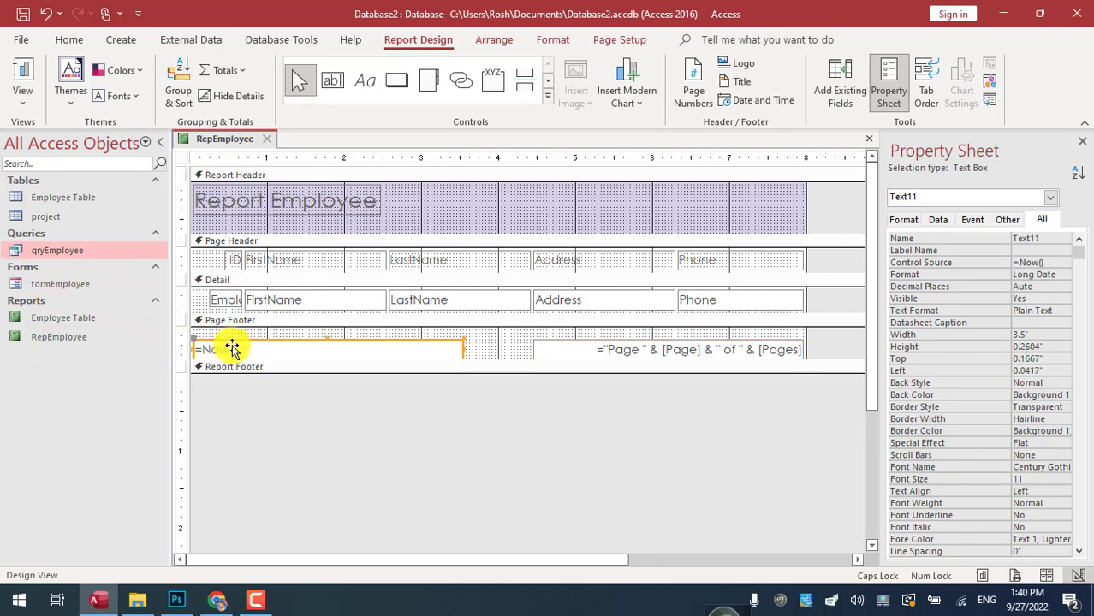
pyautogui.click(281, 347)
pyautogui.moveTo(281, 347); pyautogui.dragTo(171, 342)
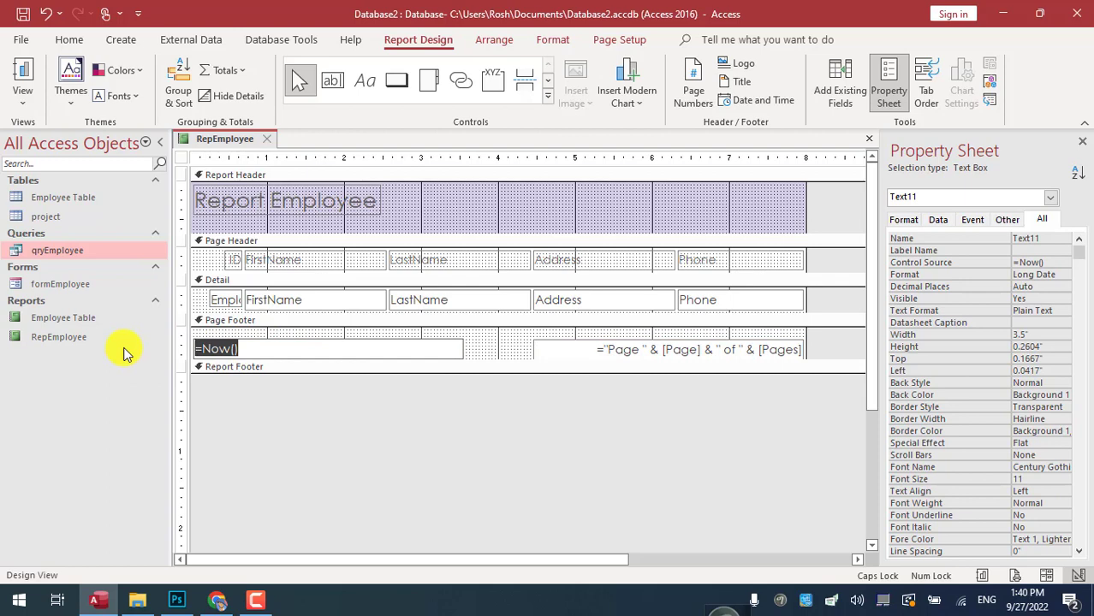
pyautogui.press('Delete')
pyautogui.click(334, 443)
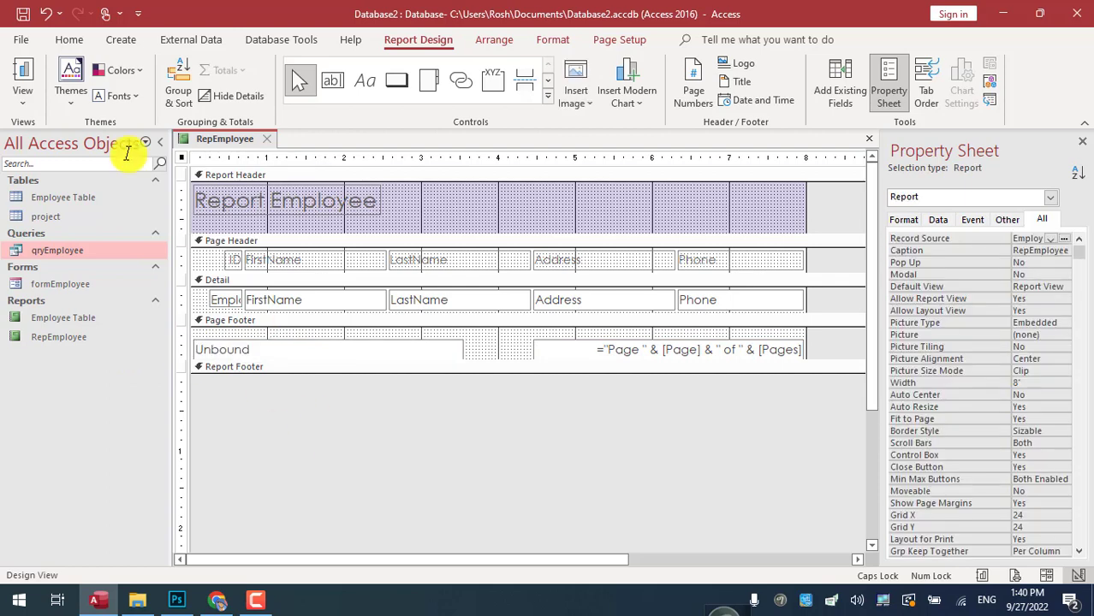
pyautogui.click(24, 93)
pyautogui.click(46, 140)
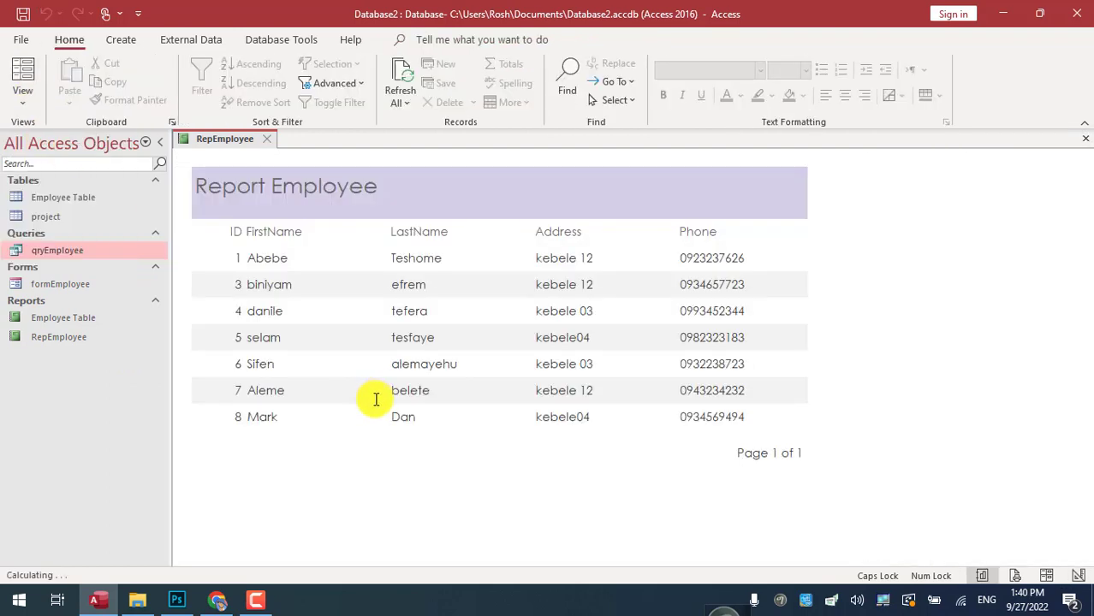
# Step: Return to Design View and restore the =Now() expression in the unbound page footer box
pyautogui.click(22, 101)
pyautogui.click(82, 248)
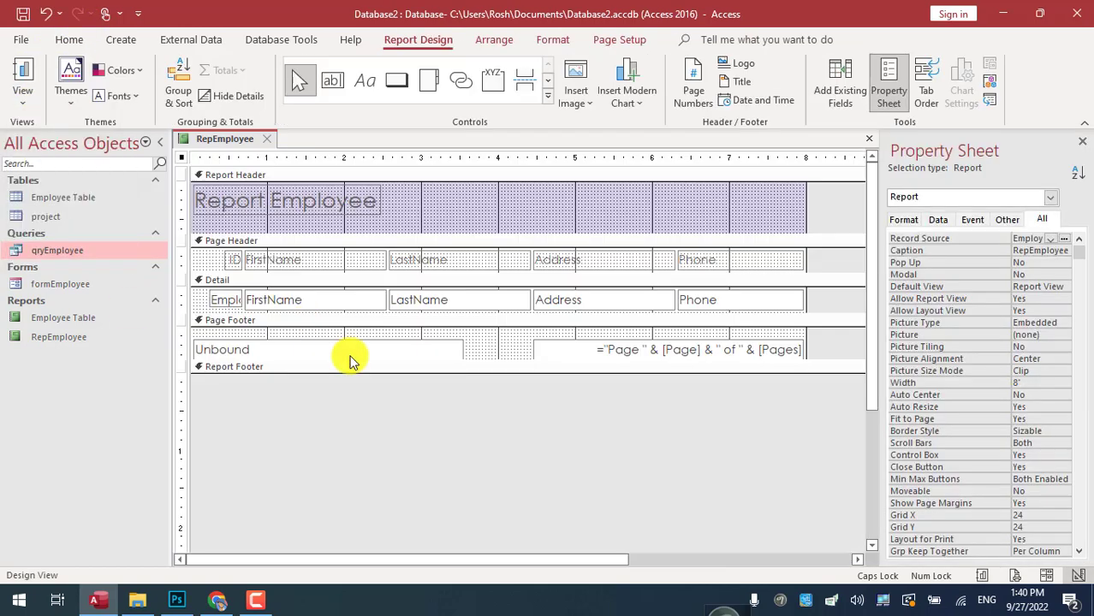
pyautogui.click(272, 347)
pyautogui.click(245, 354)
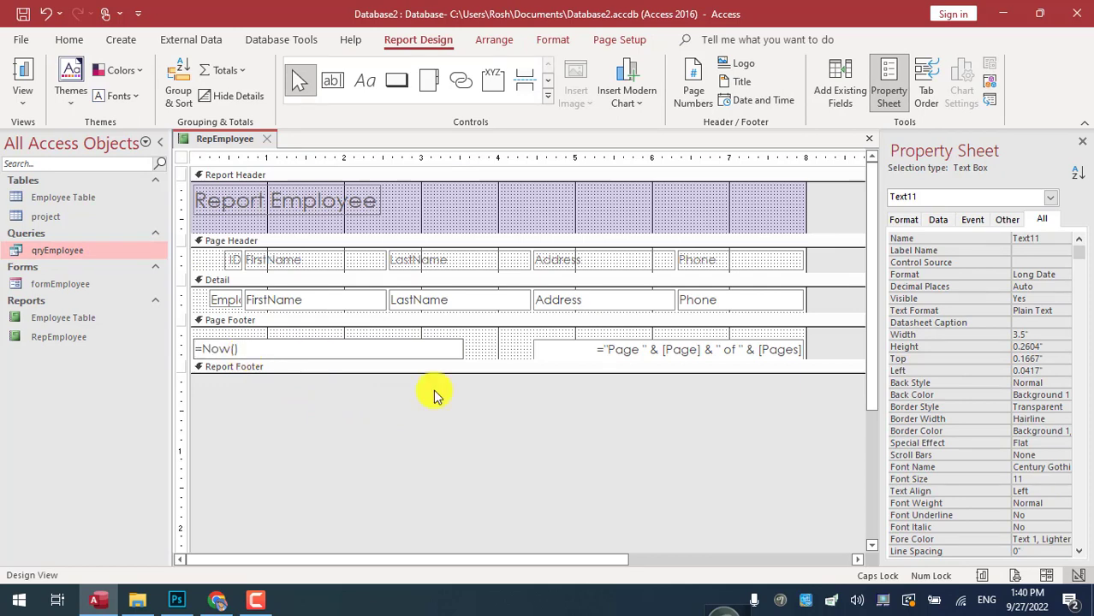
pyautogui.click(542, 427)
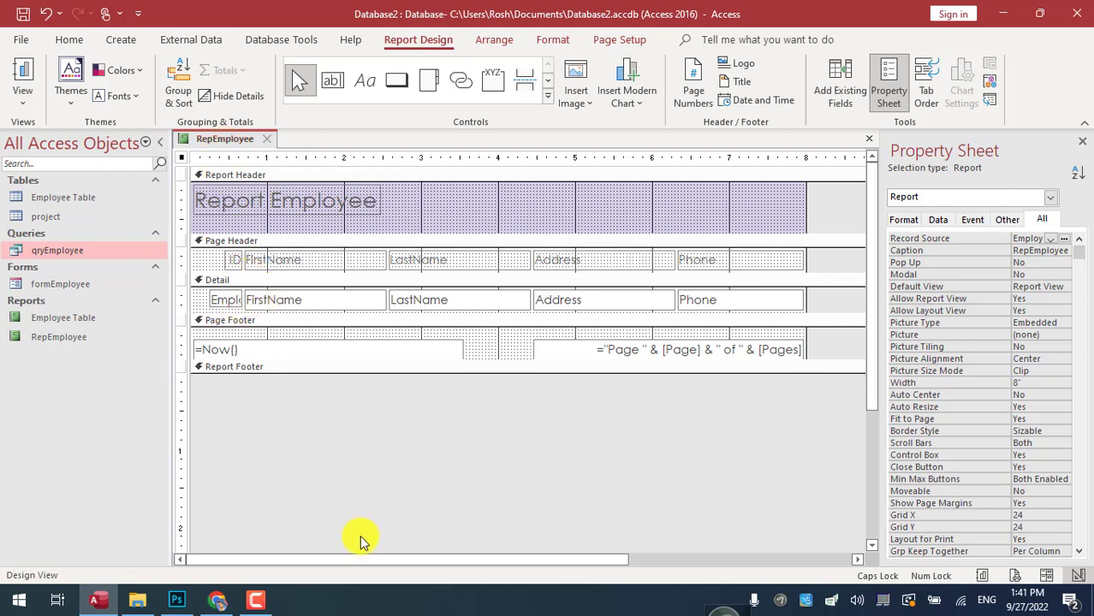
pyautogui.click(259, 603)
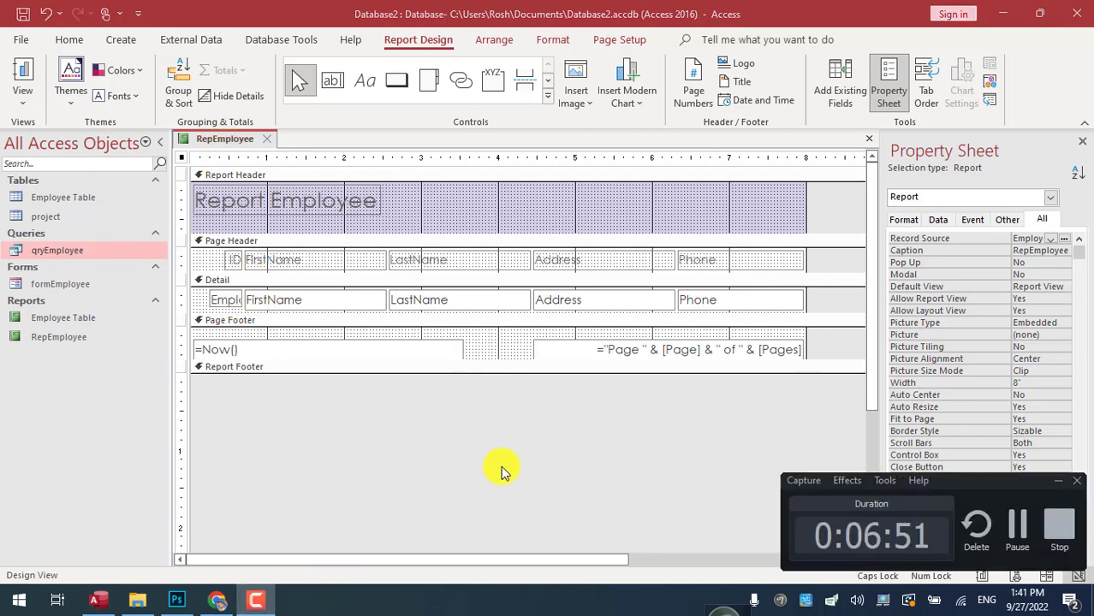